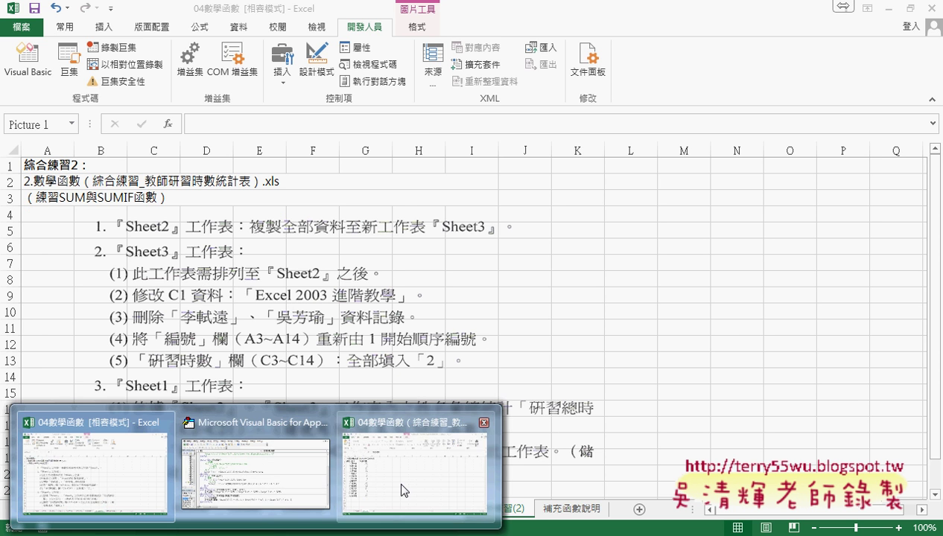
# Step: Bring the teacher training-hours workbook forward, check Sheet1's B2 and C2, then return to Sheet2
pyautogui.click(401, 484)
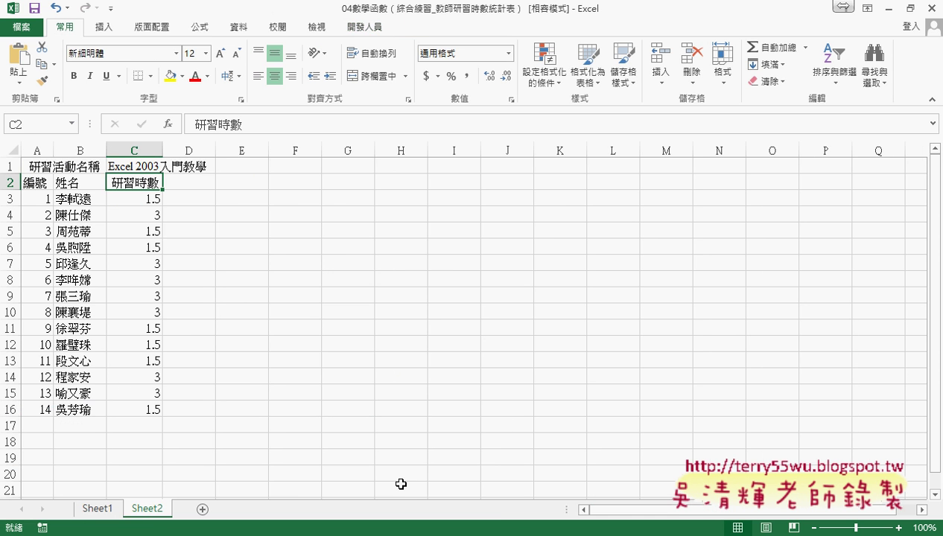
pyautogui.click(105, 513)
pyautogui.click(77, 182)
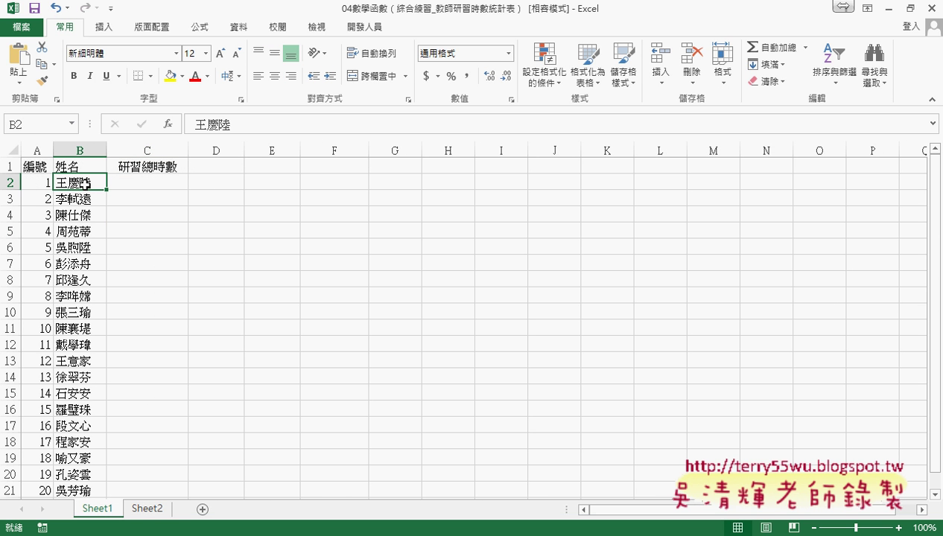
pyautogui.click(153, 181)
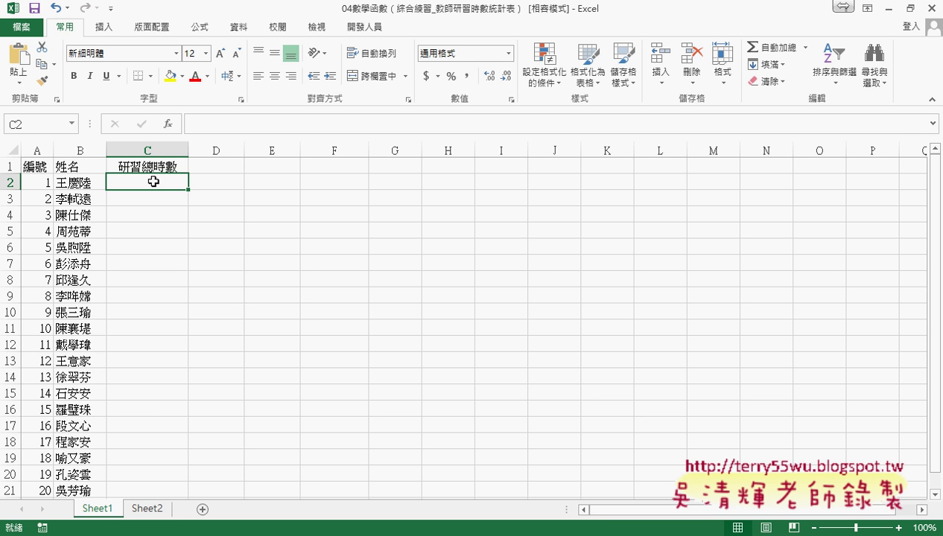
pyautogui.click(156, 510)
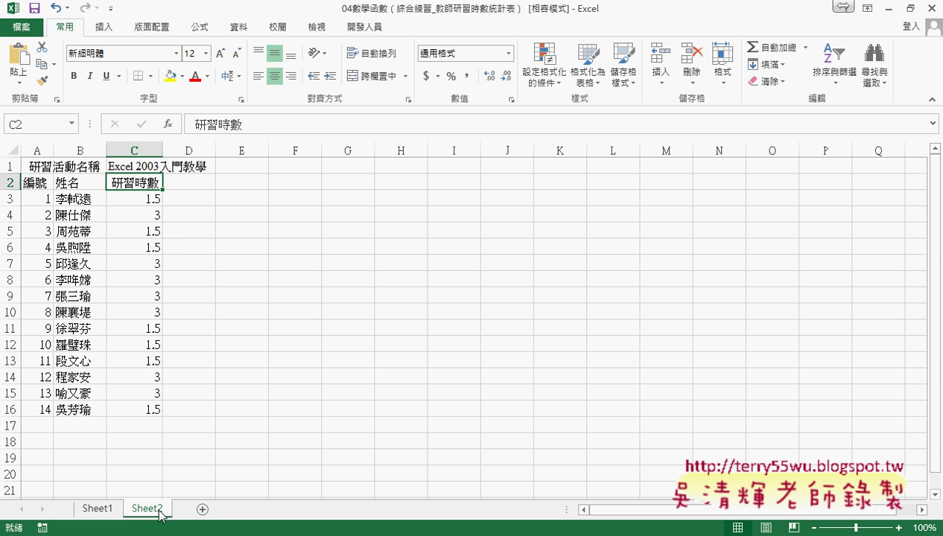
# Step: Ctrl-drag a copy of Sheet2 after it and rename Sheet2 (2) to Sheet3
pyautogui.moveTo(184, 507); pyautogui.dragTo(214, 509)
pyautogui.moveTo(215, 509); pyautogui.dragTo(259, 508)
pyautogui.moveTo(258, 509); pyautogui.dragTo(257, 509)
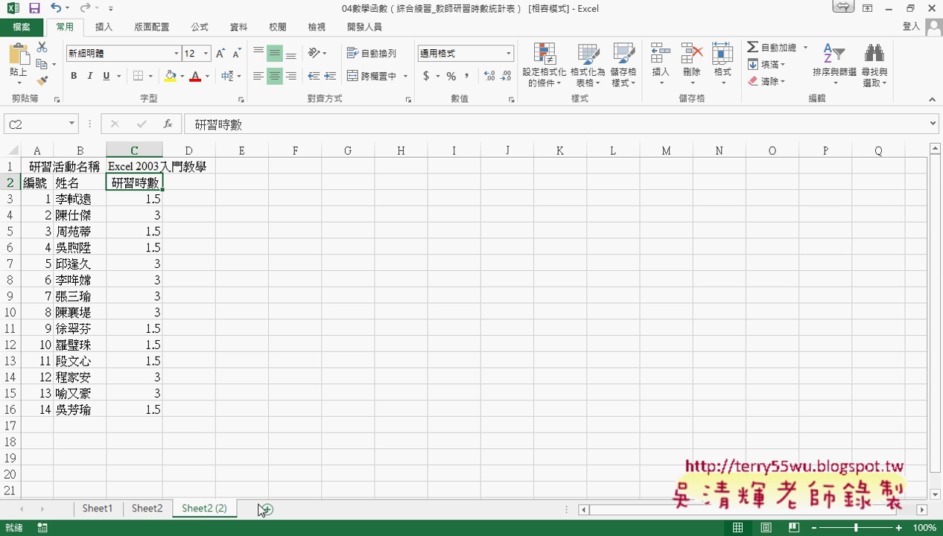
pyautogui.rightClick(201, 513)
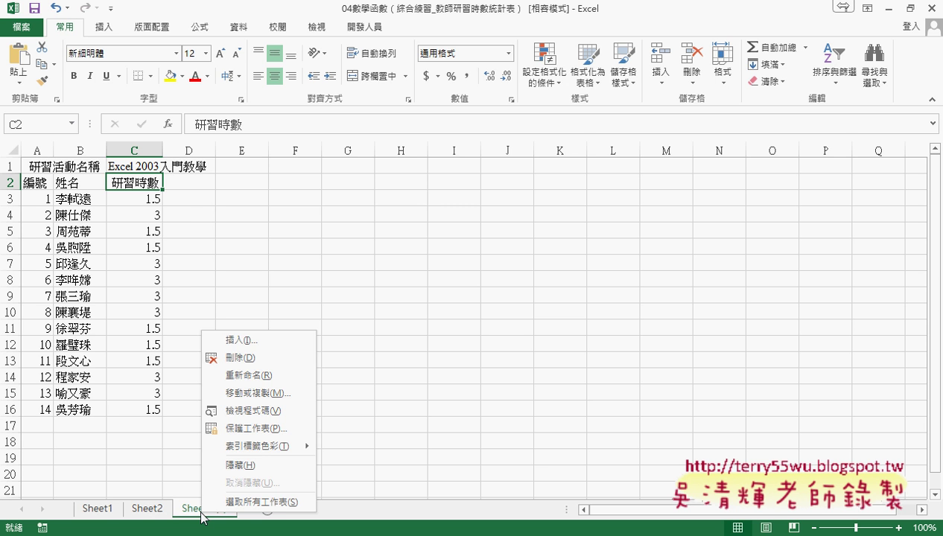
pyautogui.click(265, 376)
pyautogui.moveTo(205, 508); pyautogui.dragTo(260, 519)
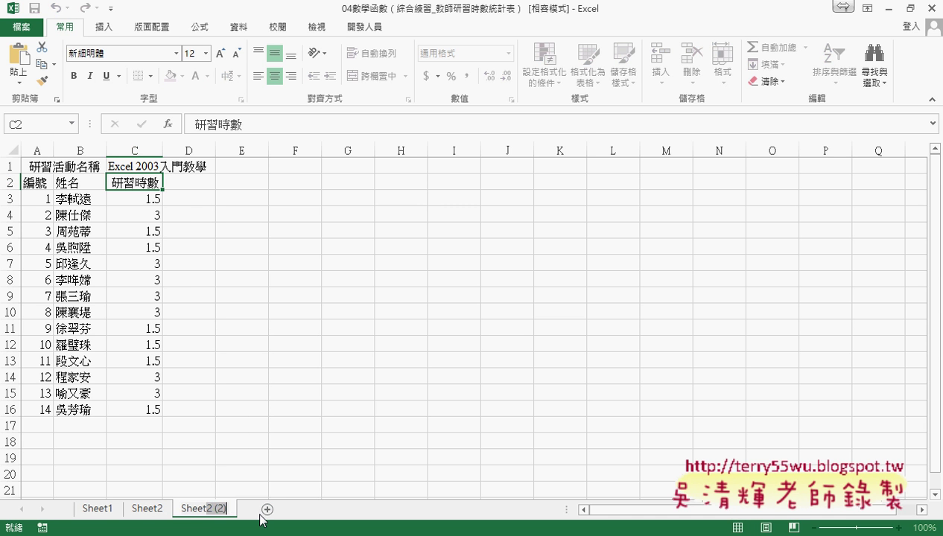
pyautogui.write('3')
pyautogui.press('Return')
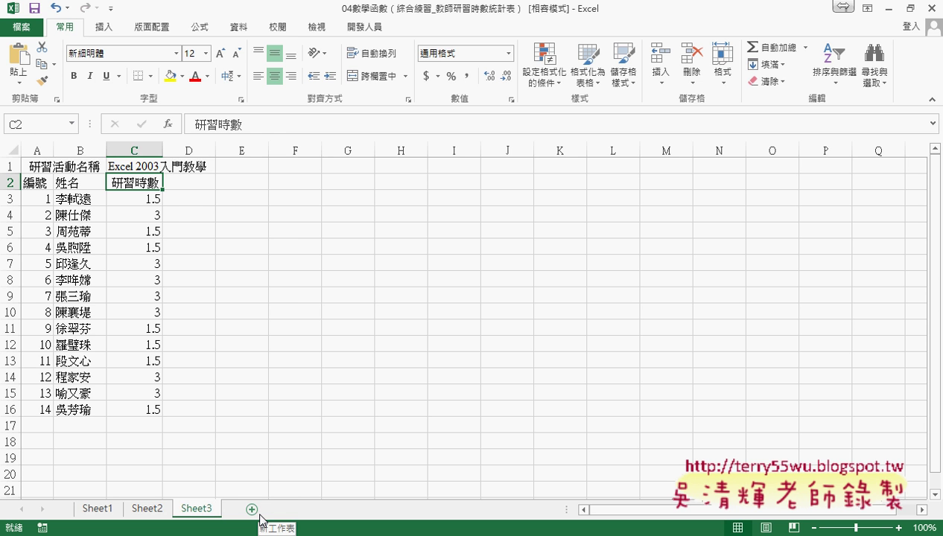
# Step: Change the C1 course title from Excel 2003入門教學 to Excel 2003進階教學
pyautogui.click(142, 166)
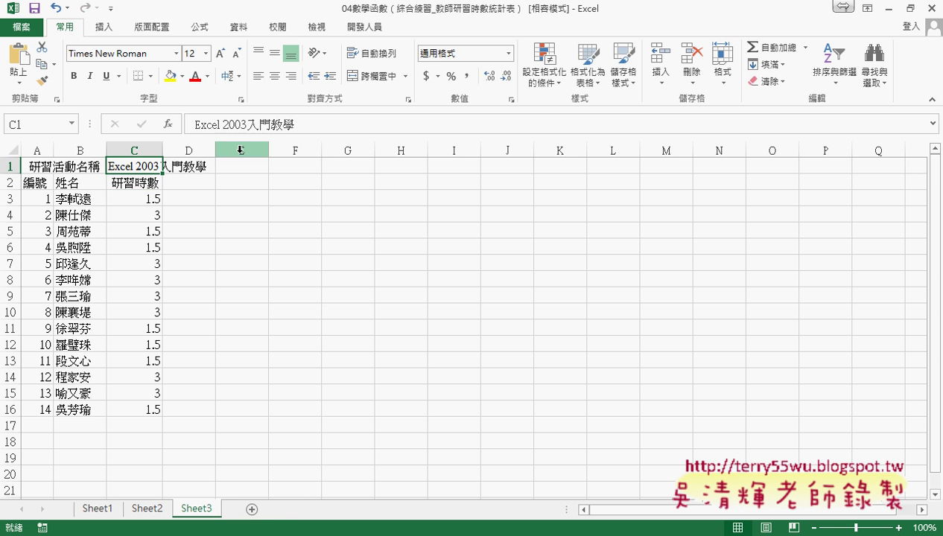
pyautogui.moveTo(246, 124); pyautogui.dragTo(270, 124)
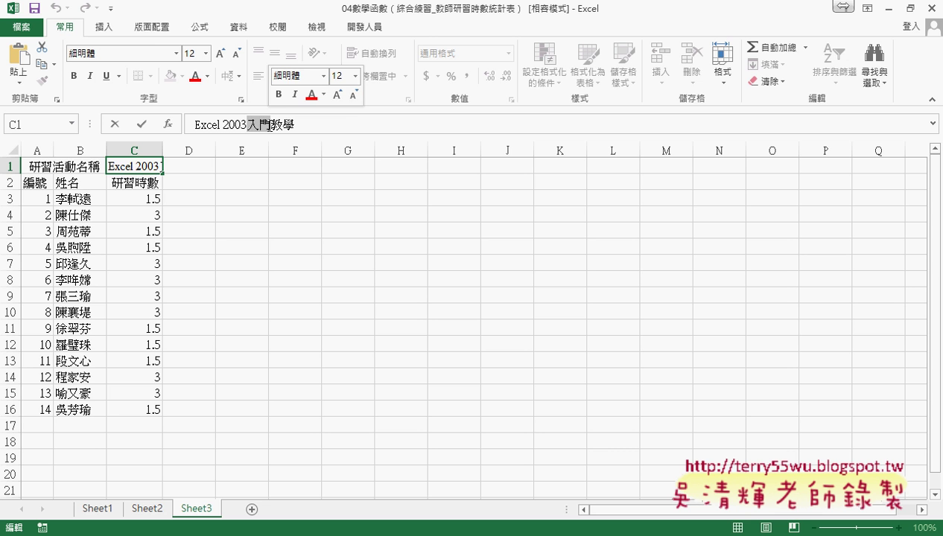
pyautogui.press('r')
pyautogui.press('4')
pyautogui.write('進')
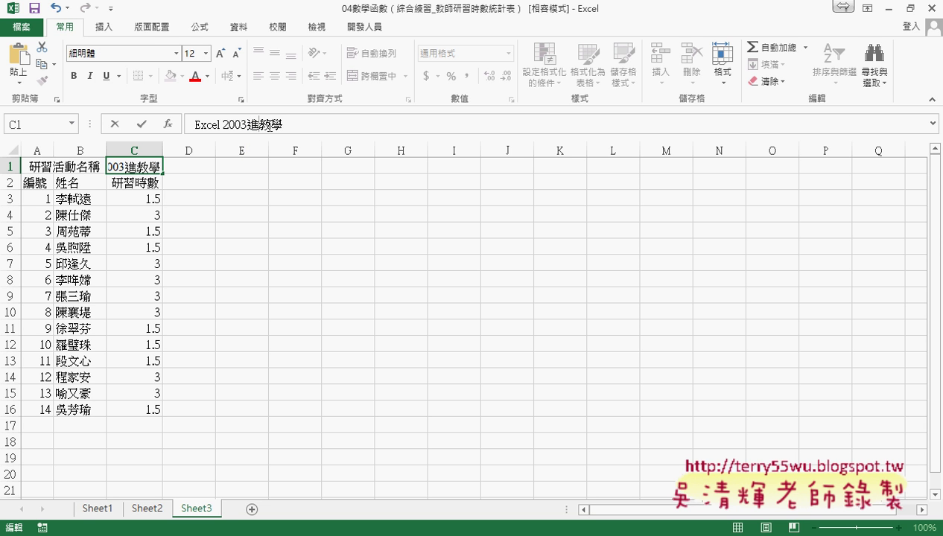
pyautogui.press('r')
pyautogui.press('space')
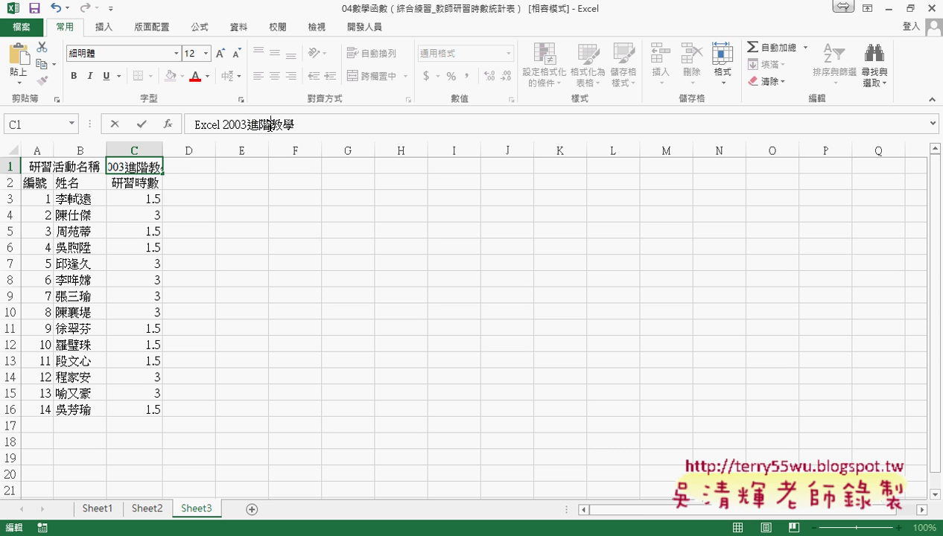
pyautogui.click(239, 276)
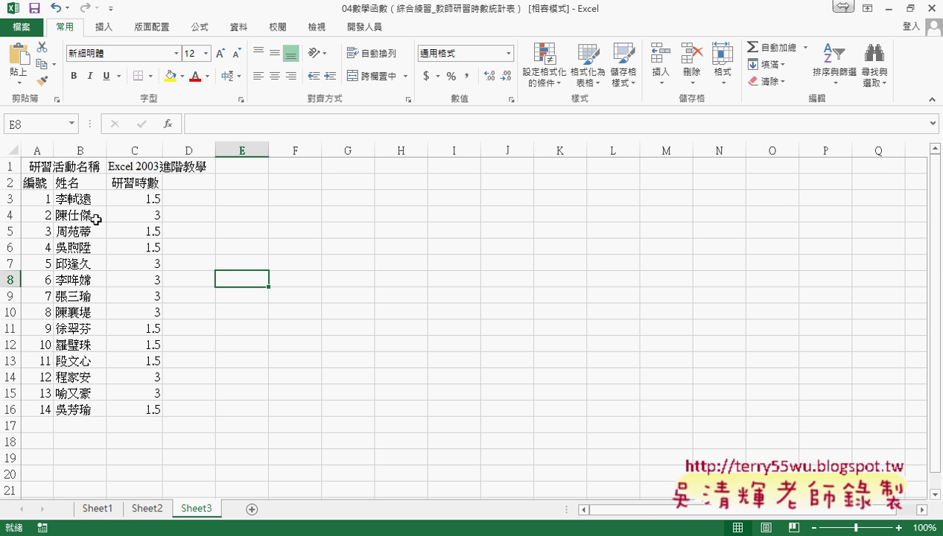
# Step: Delete rows 3 and 16, removing the staff numbered 1 and 14
pyautogui.click(11, 199)
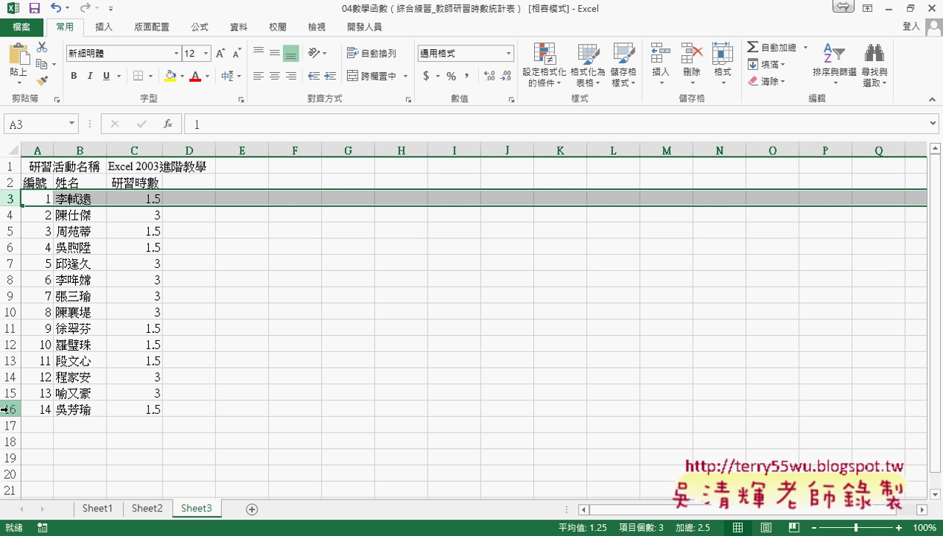
pyautogui.keyDown('ctrl'); pyautogui.click(6, 409); pyautogui.keyUp('ctrl')
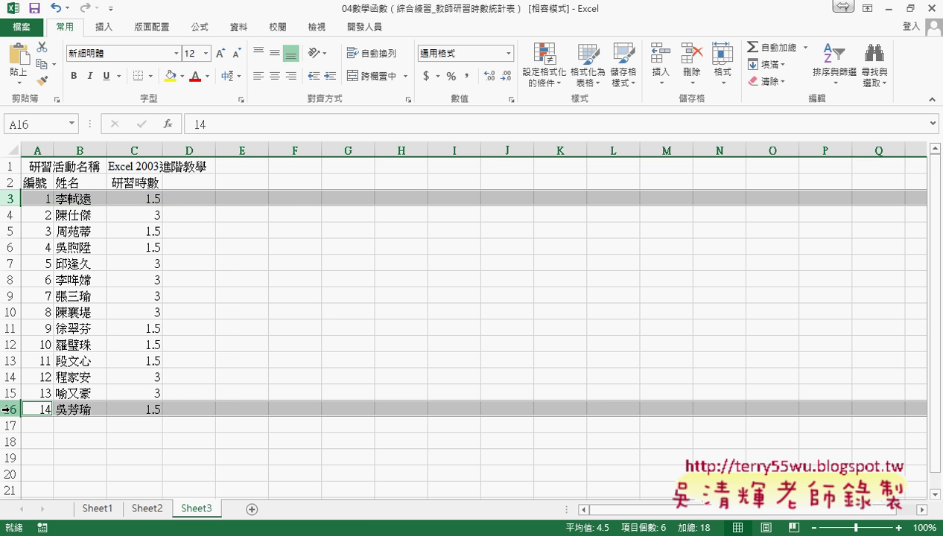
pyautogui.rightClick(102, 409)
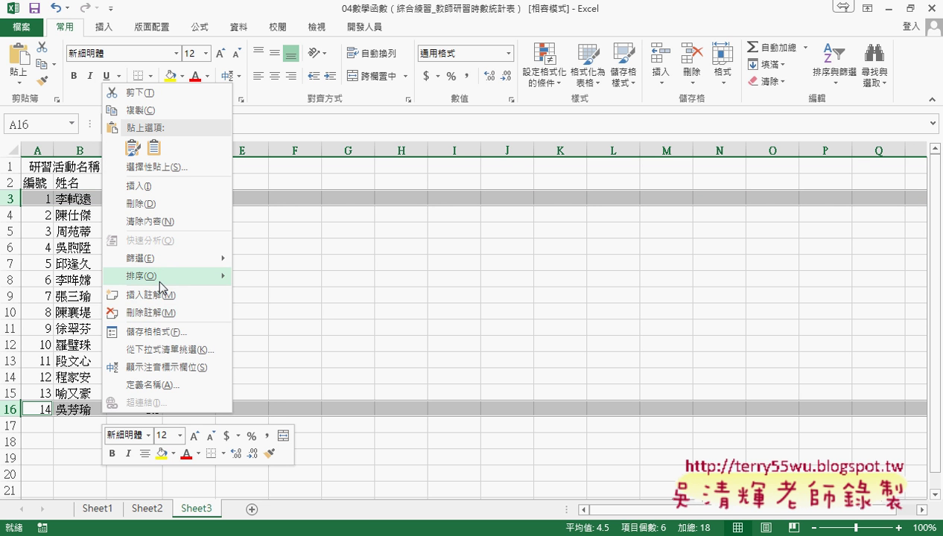
pyautogui.click(159, 204)
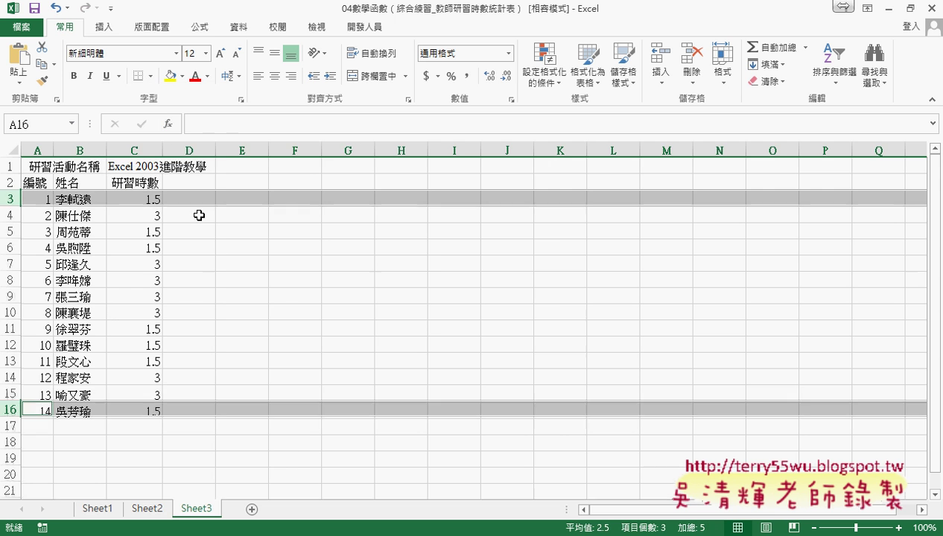
# Step: Clear the old numbers and renumber the staff in A3:A14 from 1 to 12
pyautogui.moveTo(46, 206); pyautogui.dragTo(44, 379)
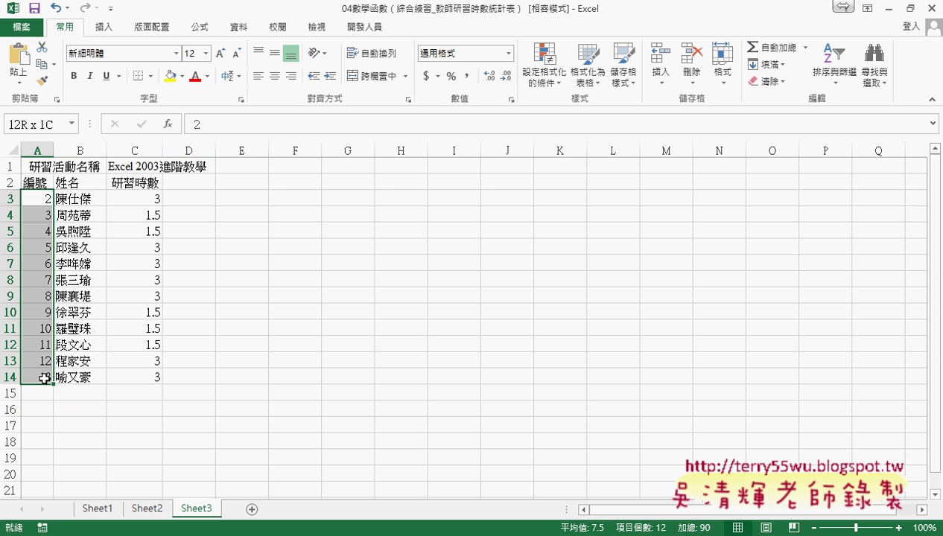
pyautogui.press('Delete')
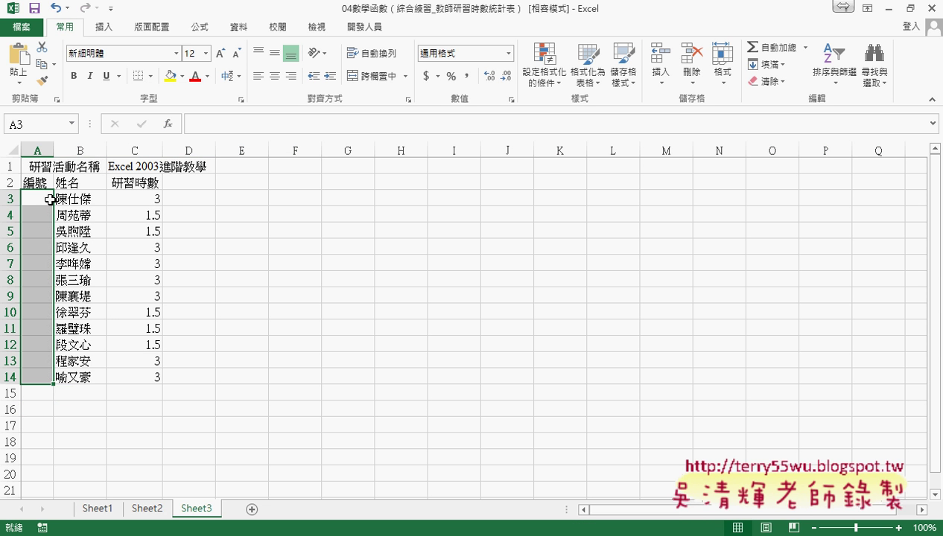
pyautogui.click(48, 197)
pyautogui.write('1')
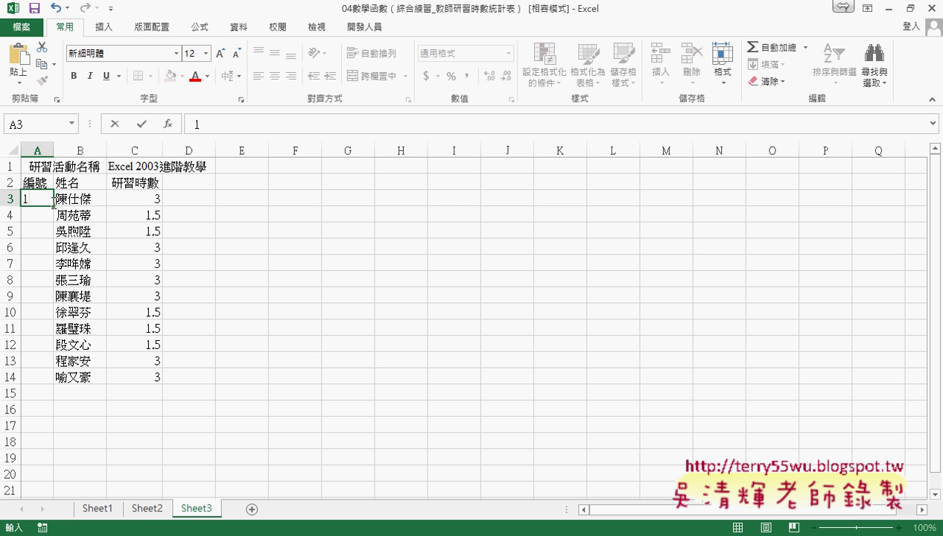
pyautogui.moveTo(53, 204); pyautogui.dragTo(56, 378)
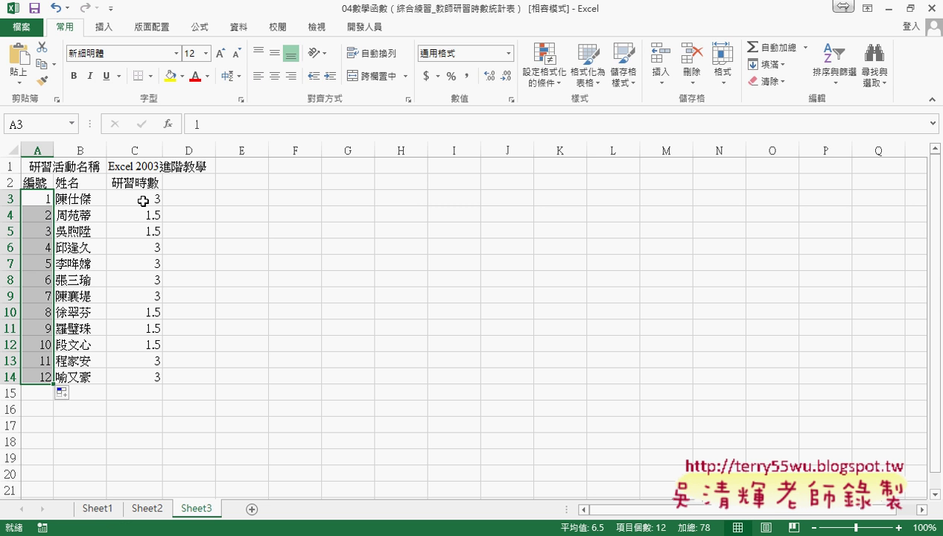
# Step: Replace every 研習時數 value in C3:C14 with 2
pyautogui.moveTo(142, 201); pyautogui.dragTo(134, 379)
pyautogui.press('Delete')
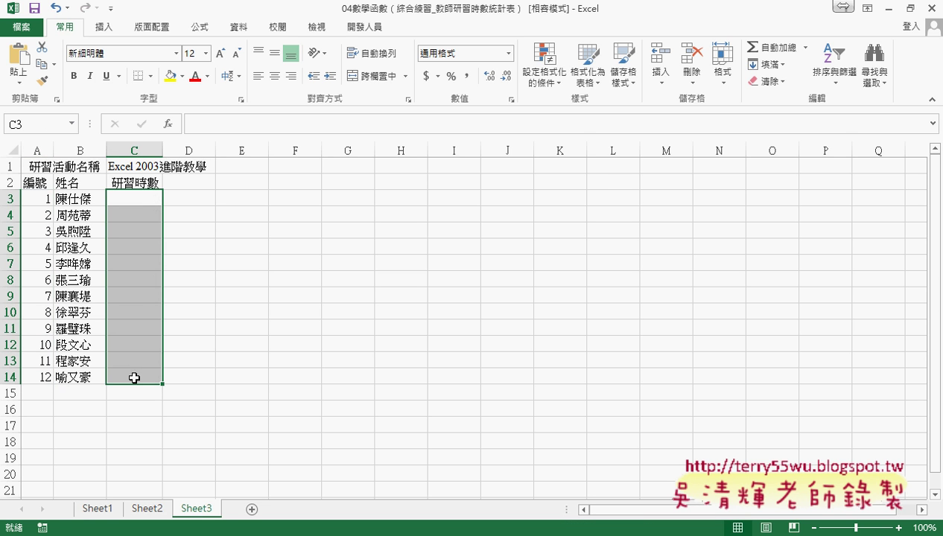
pyautogui.click(141, 198)
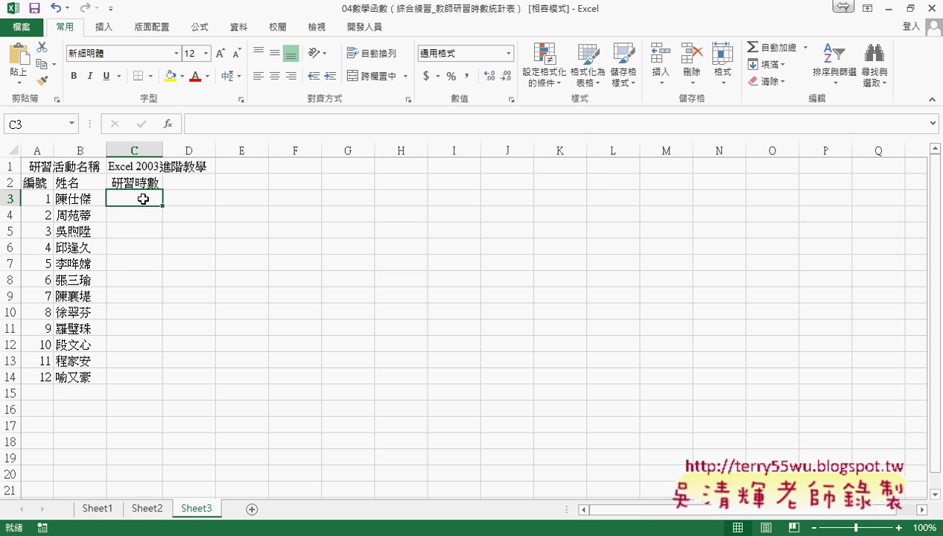
pyautogui.write('2')
pyautogui.moveTo(162, 206); pyautogui.dragTo(155, 384)
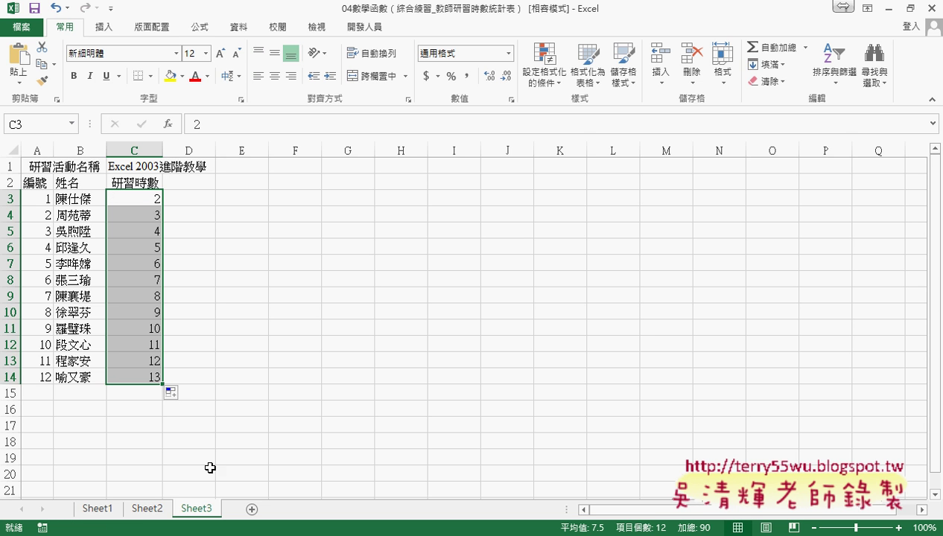
pyautogui.click(146, 202)
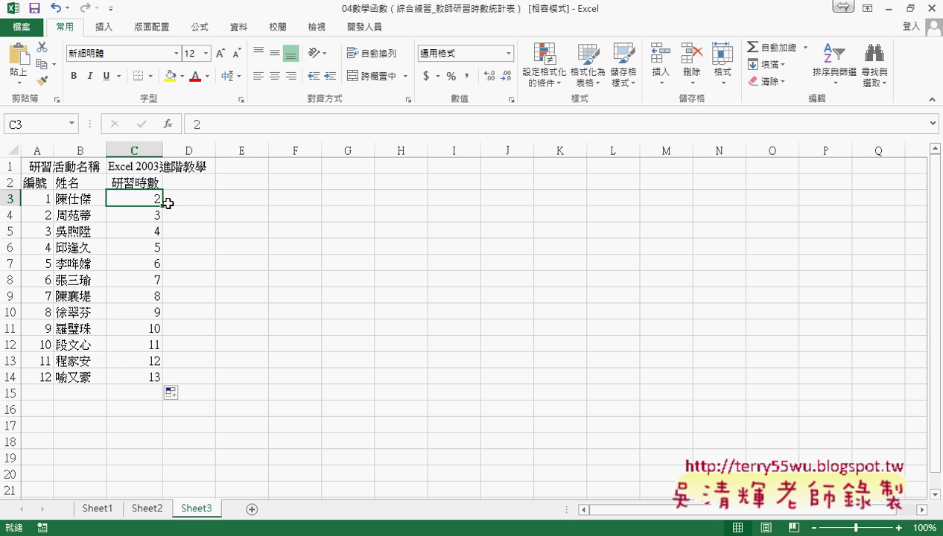
pyautogui.moveTo(163, 209); pyautogui.dragTo(156, 384)
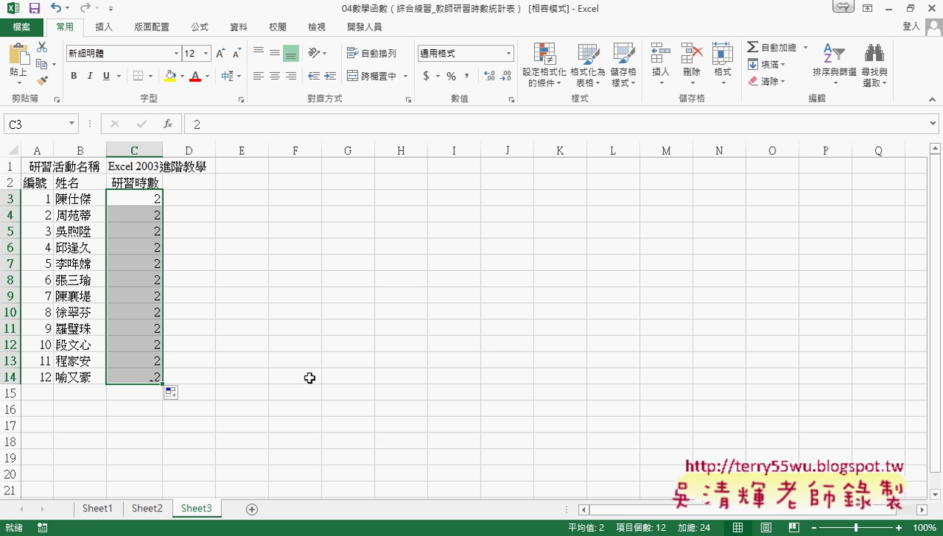
# Step: Compare Sheet1's name list with Sheet3, checking Sheet1's B2 and Sheet3's C3
pyautogui.click(147, 511)
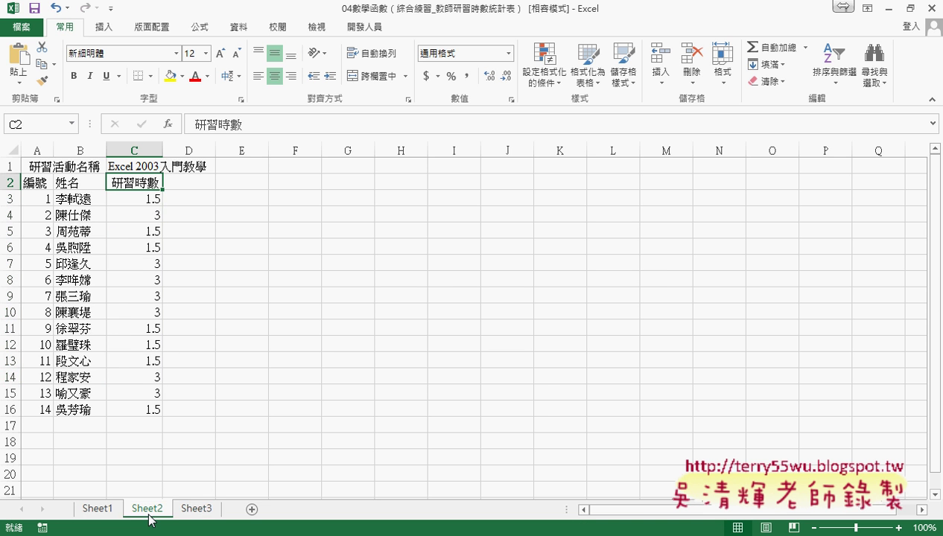
pyautogui.click(197, 509)
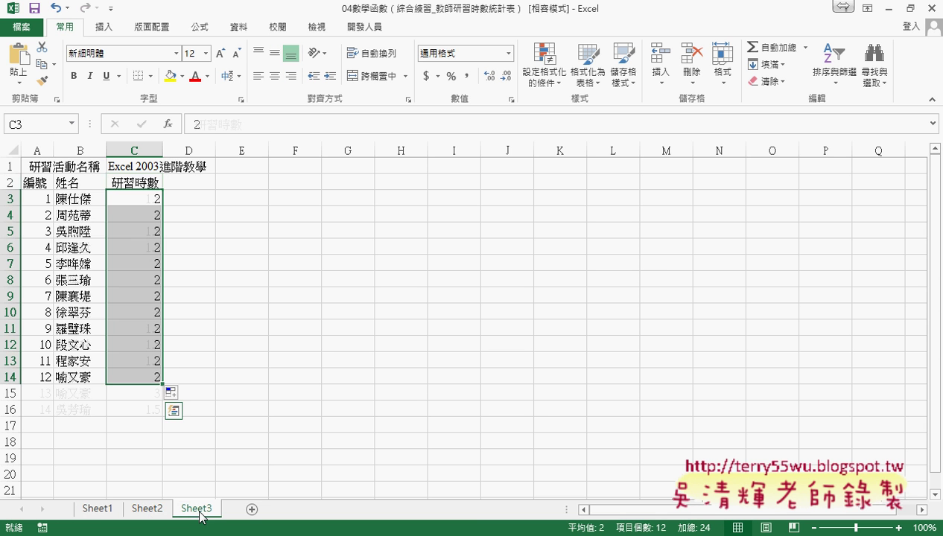
pyautogui.click(102, 512)
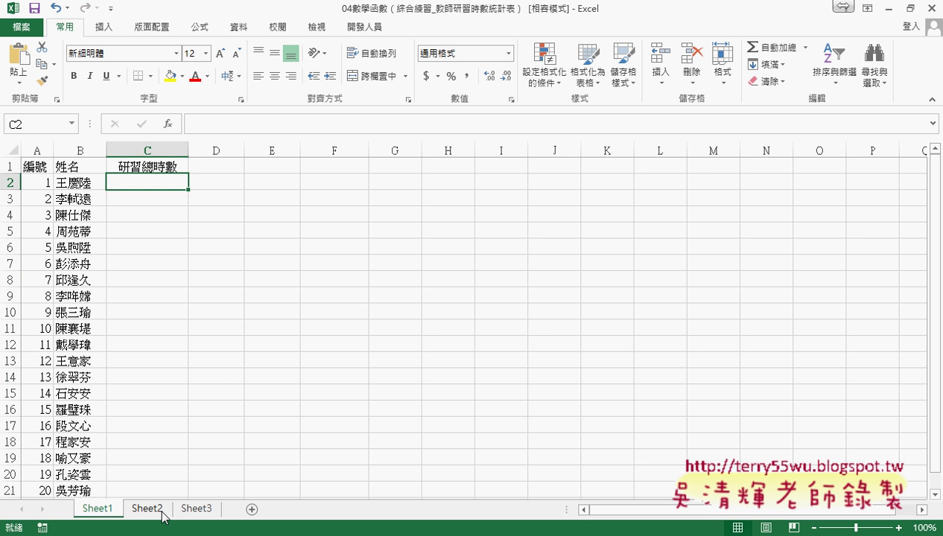
pyautogui.click(89, 182)
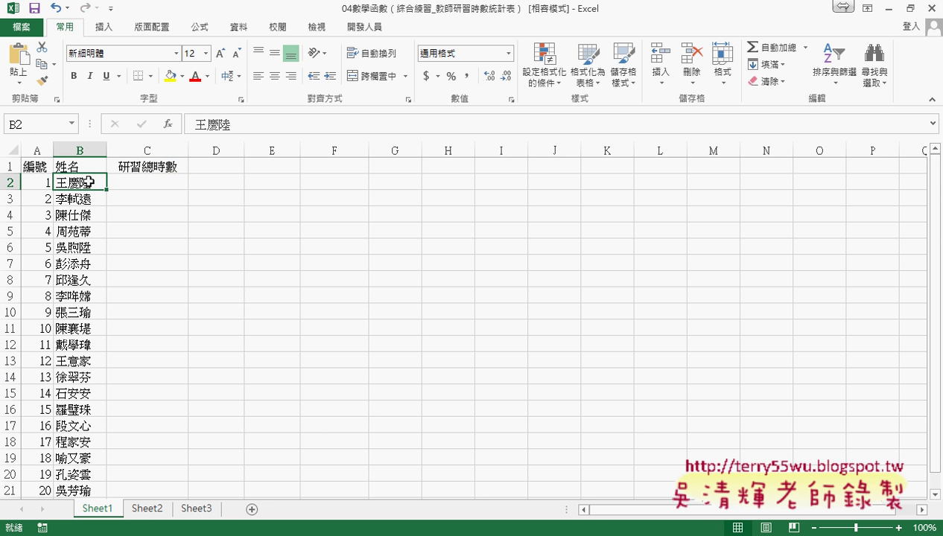
pyautogui.click(195, 511)
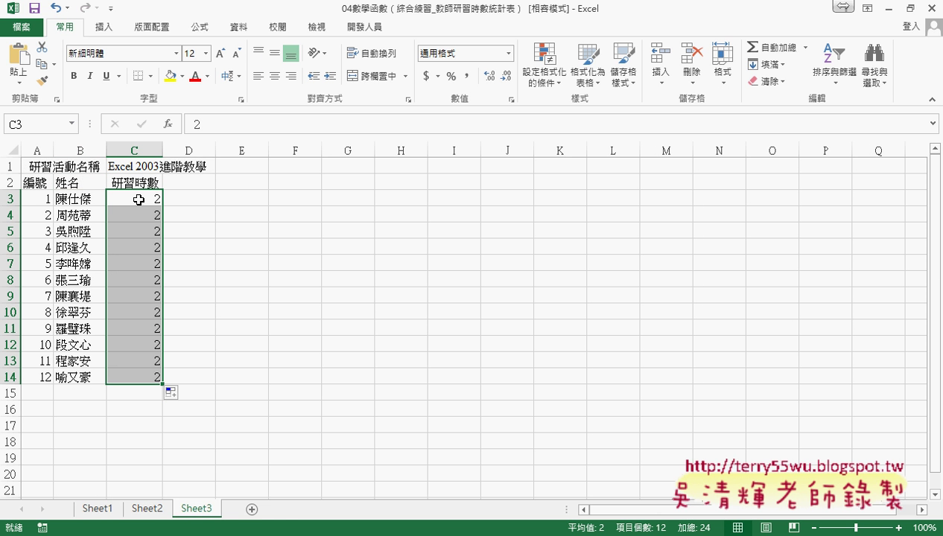
pyautogui.click(142, 197)
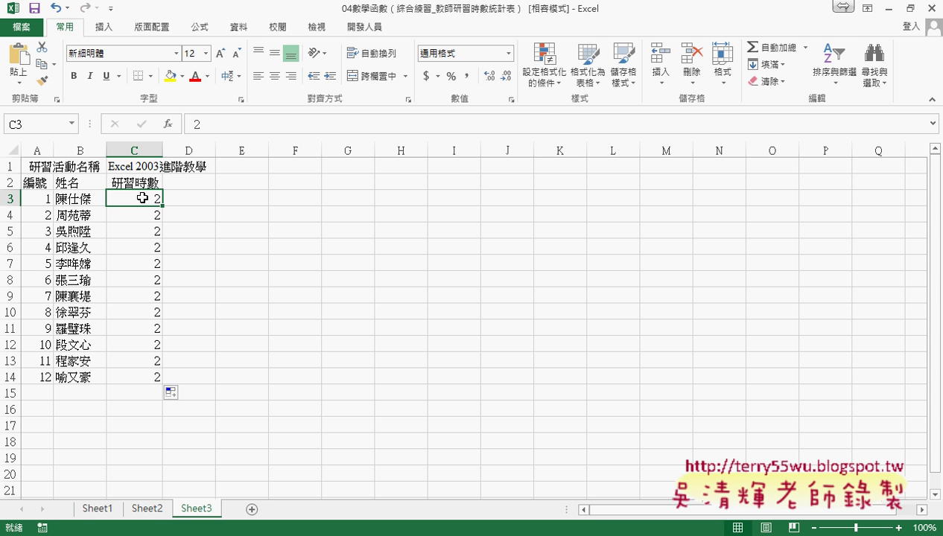
# Step: Look over Sheet2's names in B3:B16, then select C2 on Sheet1
pyautogui.click(99, 508)
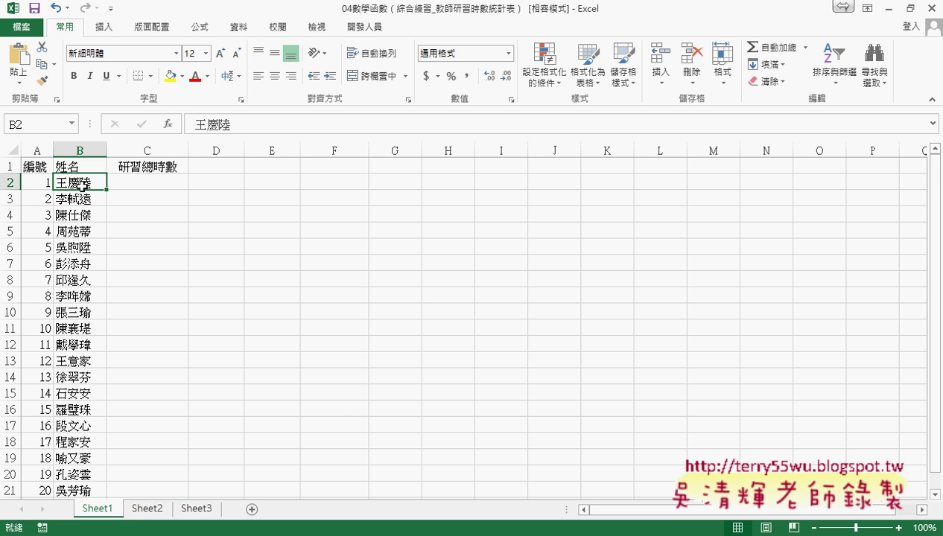
pyautogui.click(153, 508)
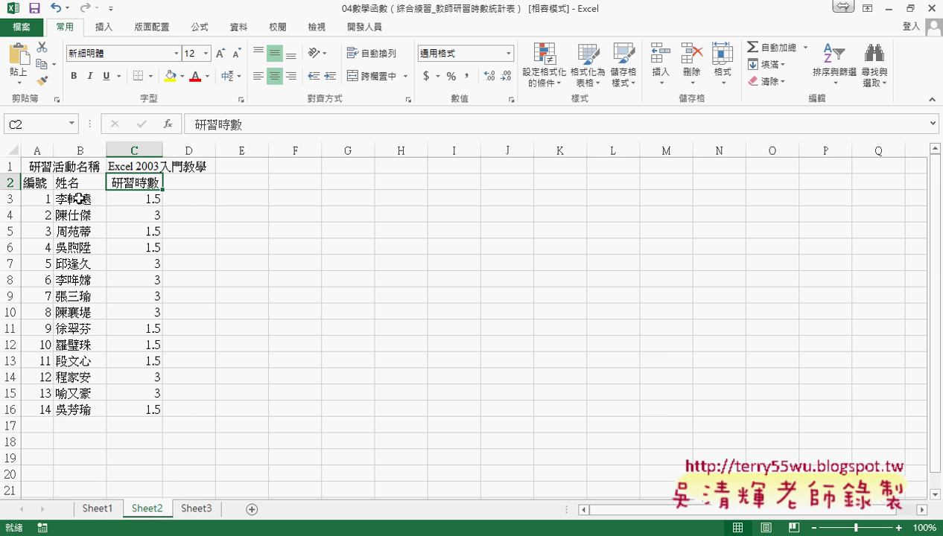
pyautogui.moveTo(79, 198); pyautogui.dragTo(80, 407)
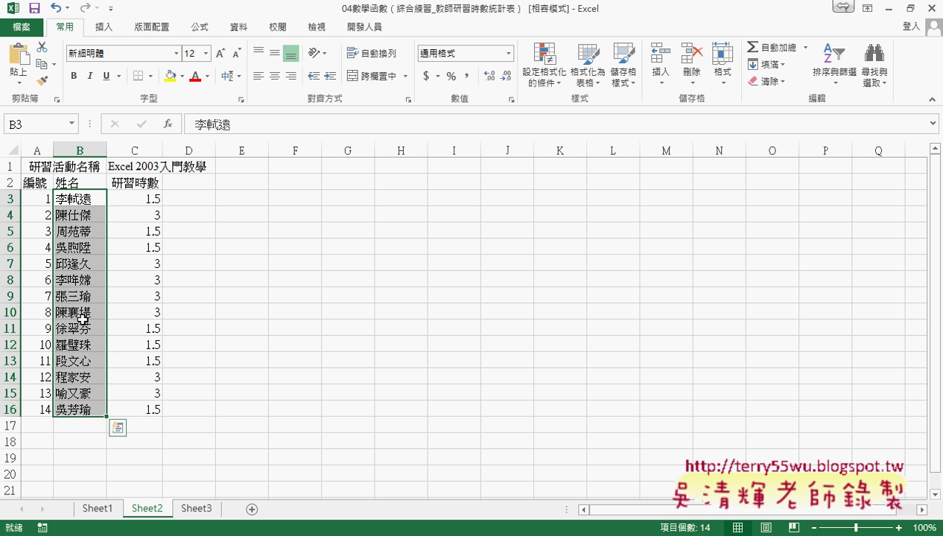
pyautogui.click(97, 509)
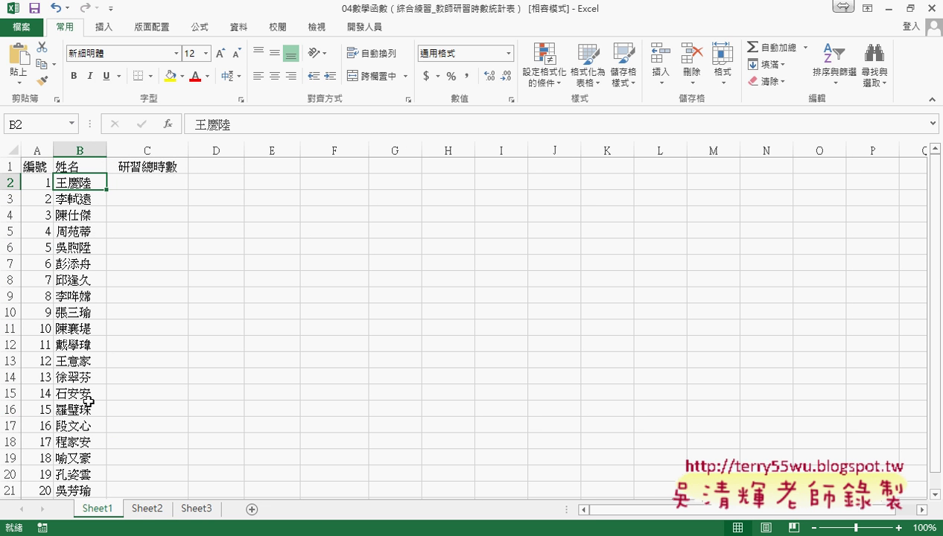
pyautogui.click(176, 182)
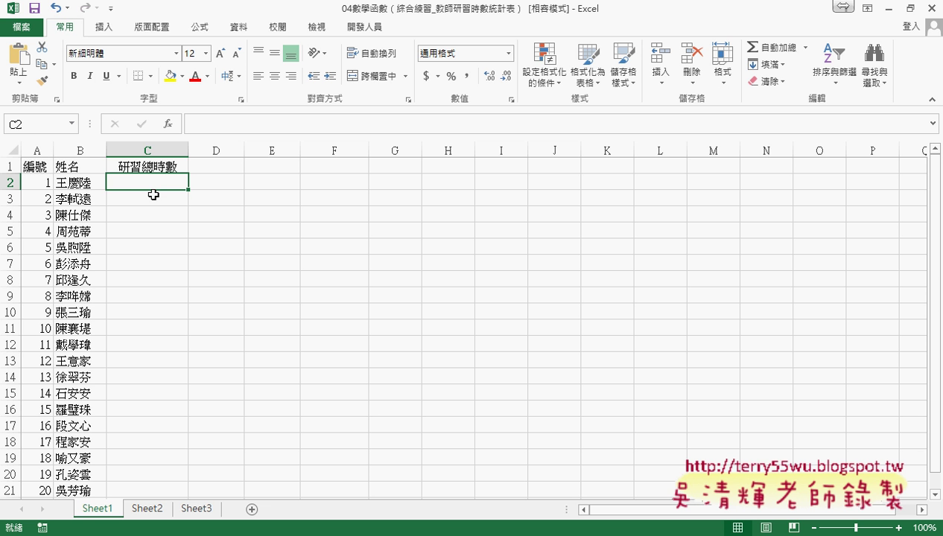
pyautogui.click(73, 199)
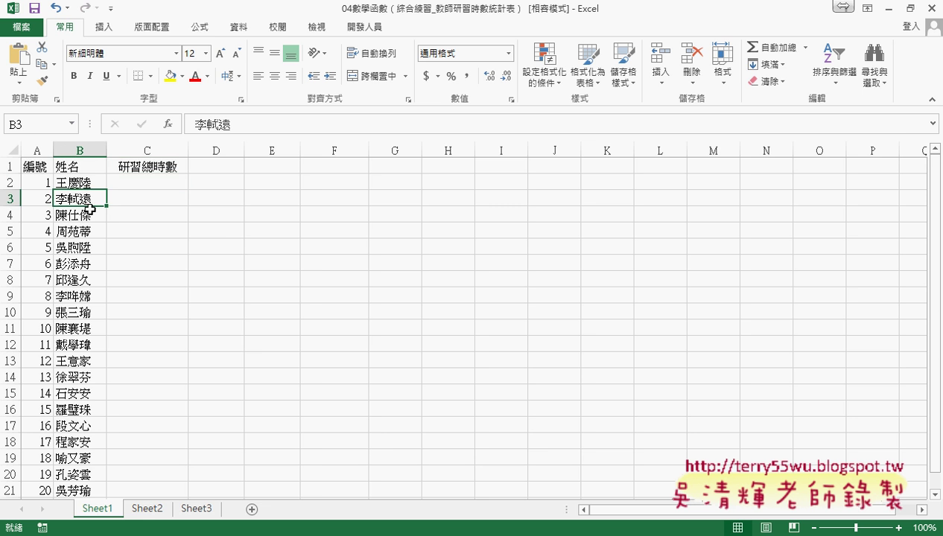
pyautogui.click(90, 184)
pyautogui.click(144, 509)
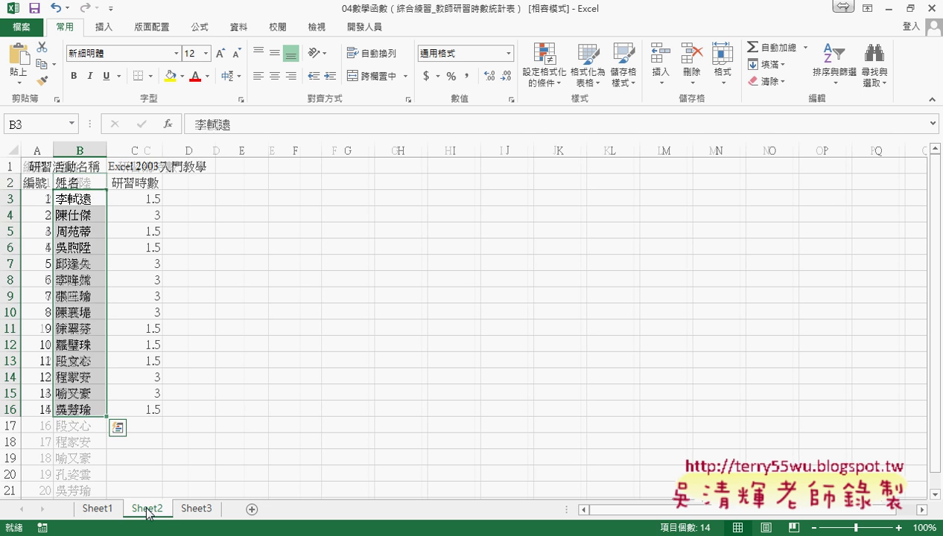
pyautogui.click(200, 509)
pyautogui.click(97, 509)
pyautogui.click(158, 181)
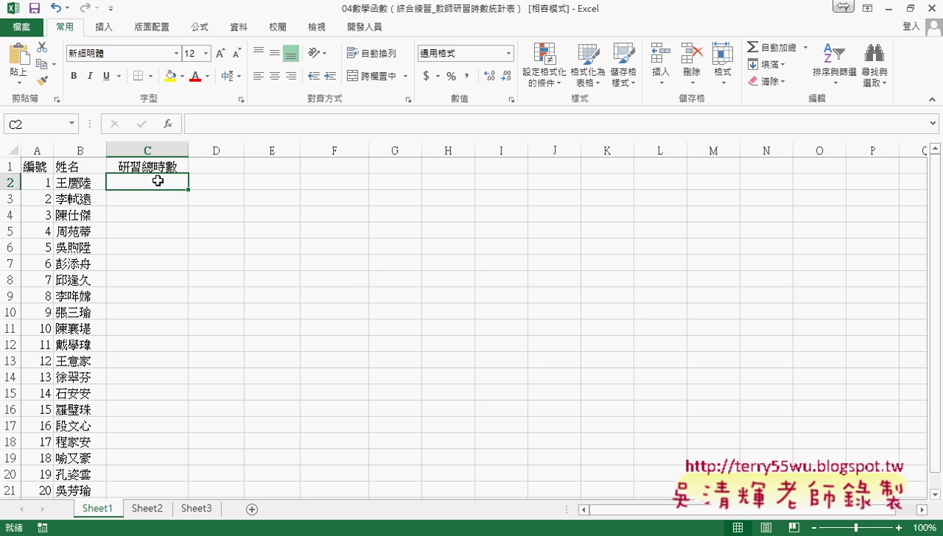
pyautogui.write('0')
pyautogui.click(88, 199)
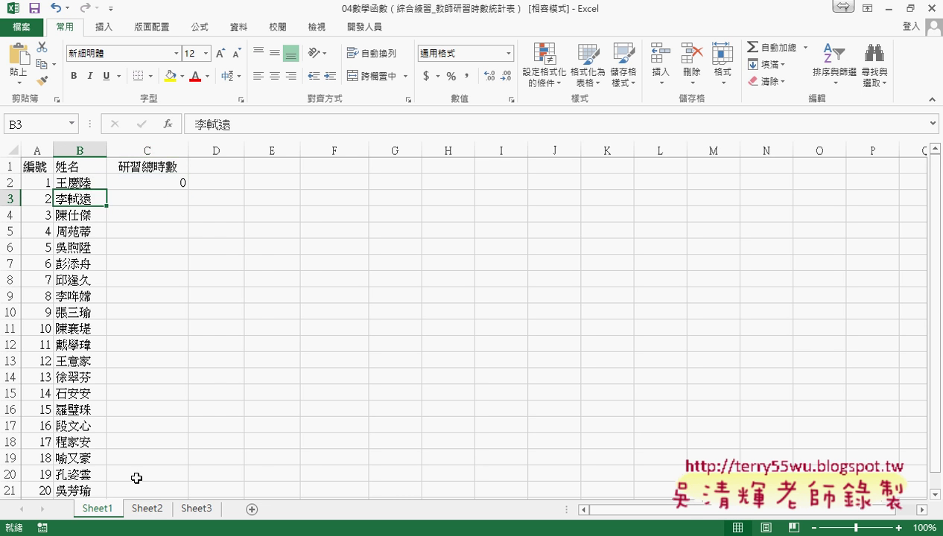
pyautogui.click(149, 513)
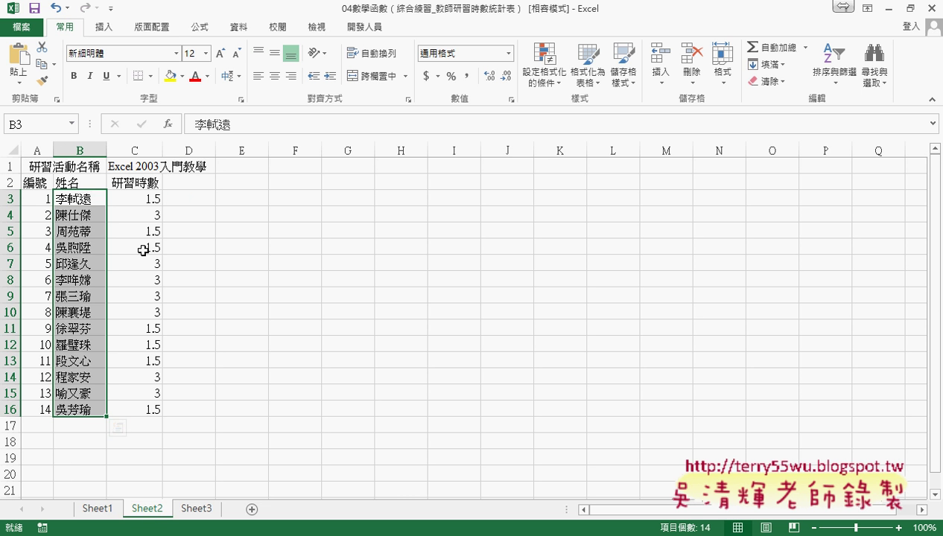
pyautogui.click(204, 510)
pyautogui.click(99, 510)
pyautogui.click(151, 199)
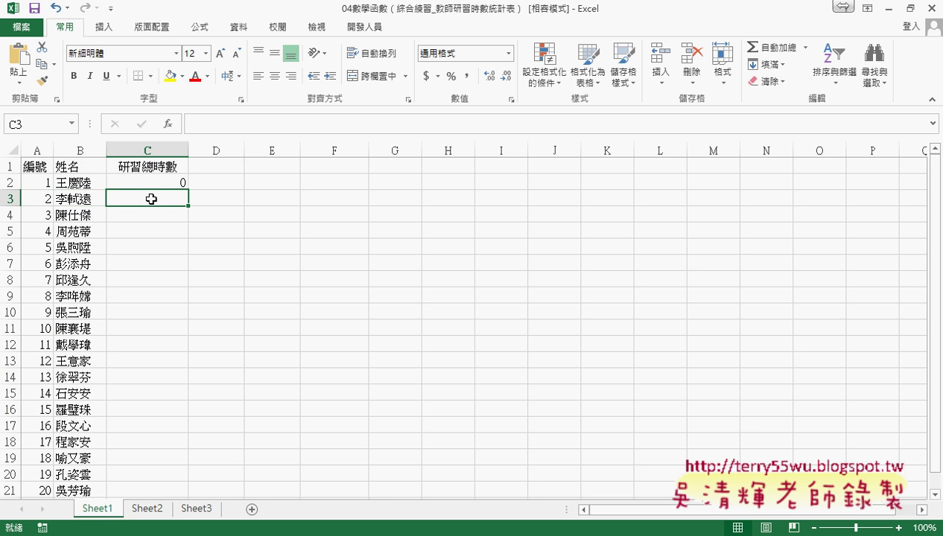
pyautogui.write('1.5')
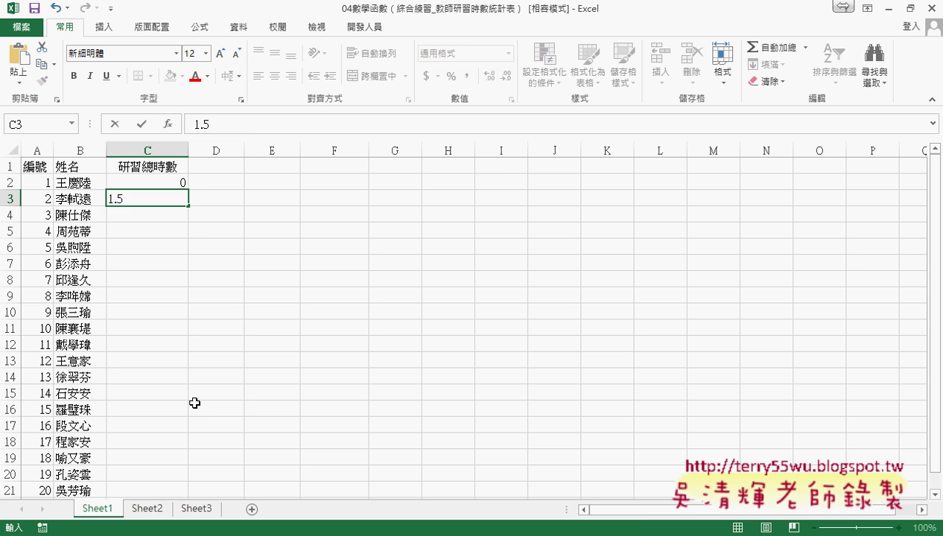
pyautogui.click(195, 403)
pyautogui.moveTo(183, 182); pyautogui.dragTo(181, 202)
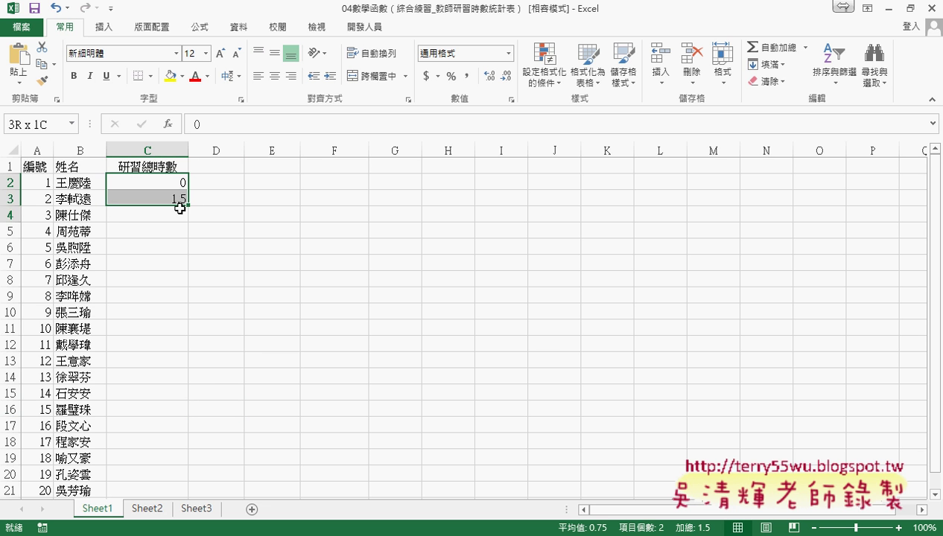
pyautogui.press('Delete')
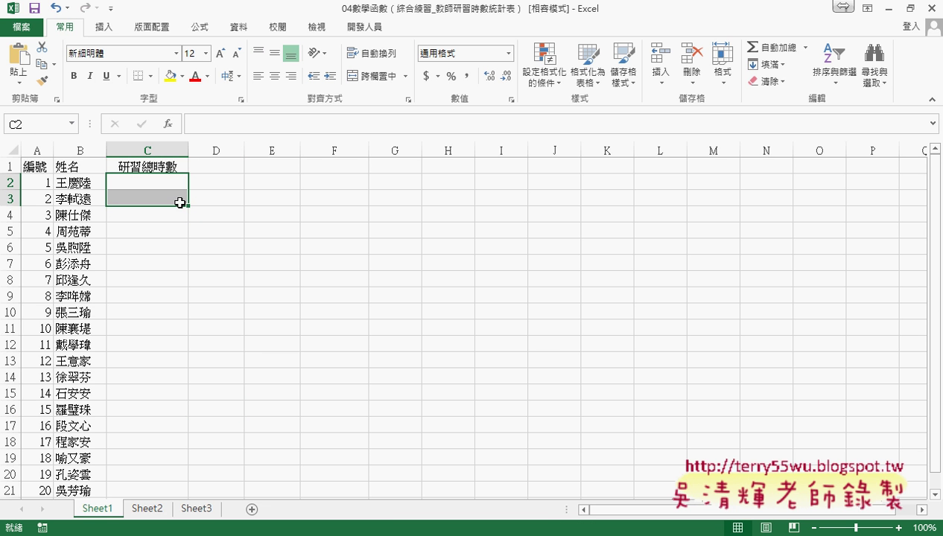
pyautogui.click(175, 182)
pyautogui.click(168, 124)
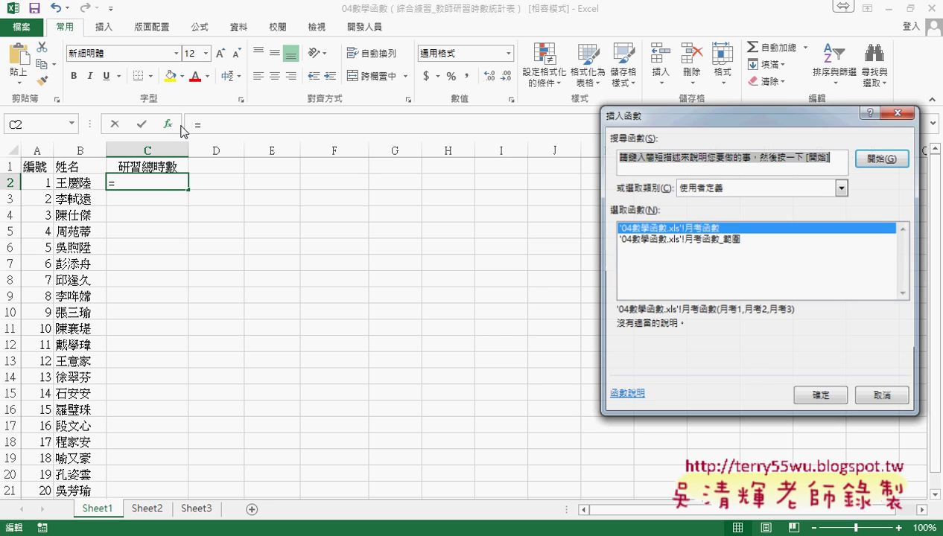
pyautogui.moveTo(660, 121); pyautogui.dragTo(437, 121)
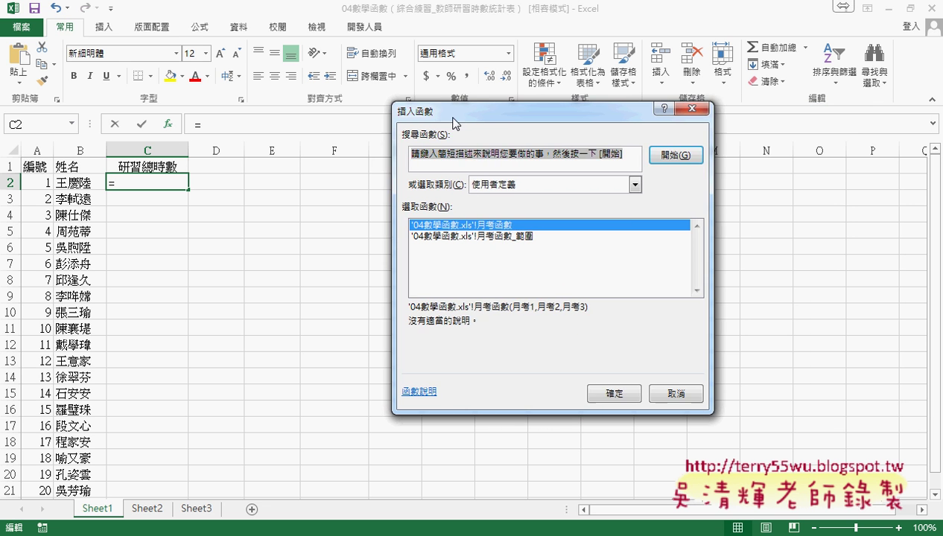
pyautogui.click(496, 188)
pyautogui.click(504, 244)
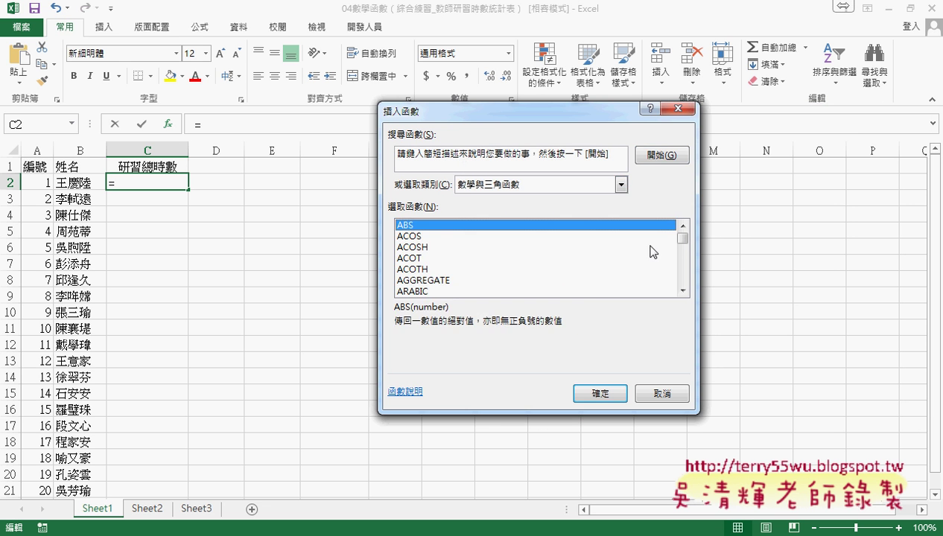
pyautogui.moveTo(682, 238); pyautogui.dragTo(684, 277)
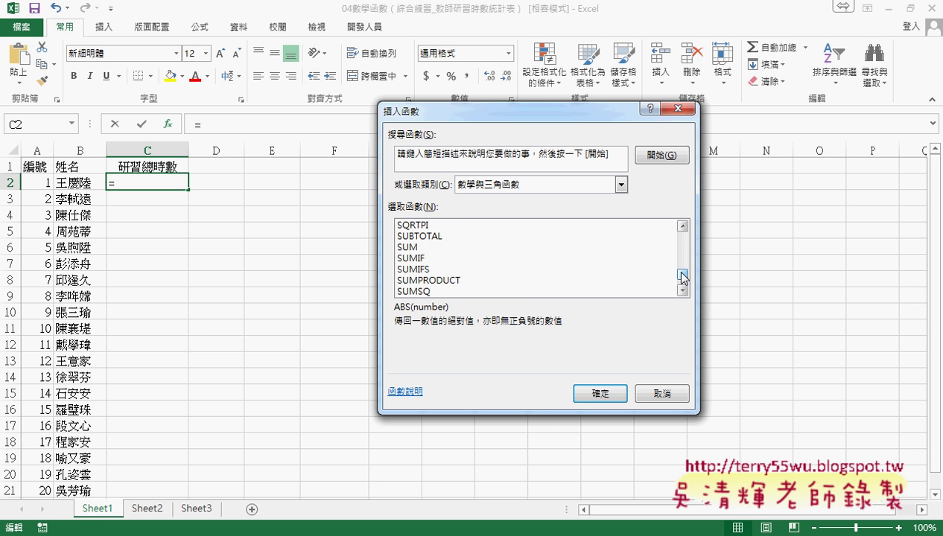
pyautogui.click(438, 259)
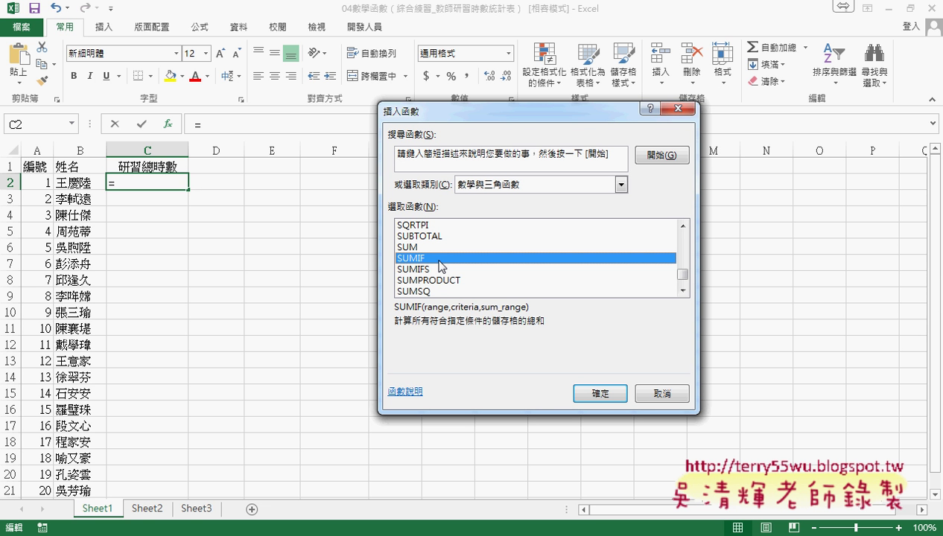
pyautogui.click(601, 392)
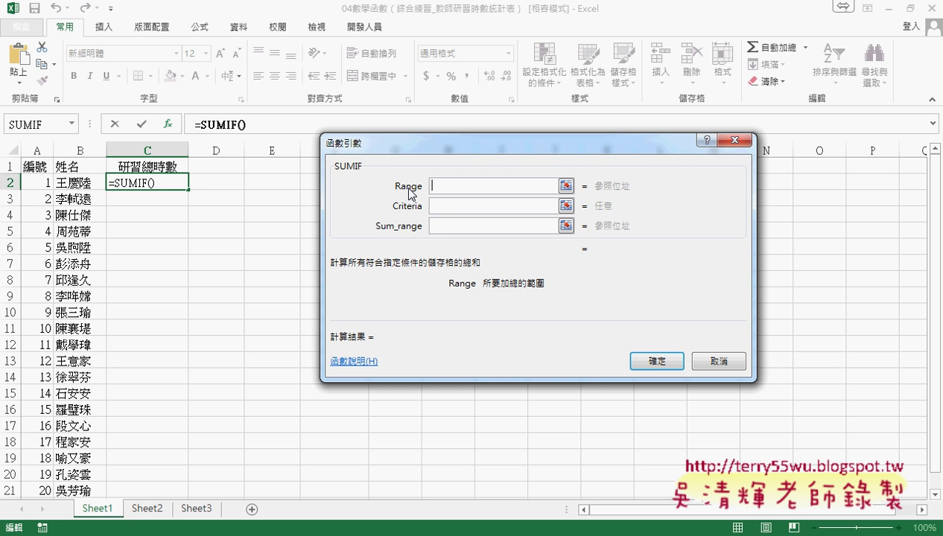
pyautogui.click(443, 229)
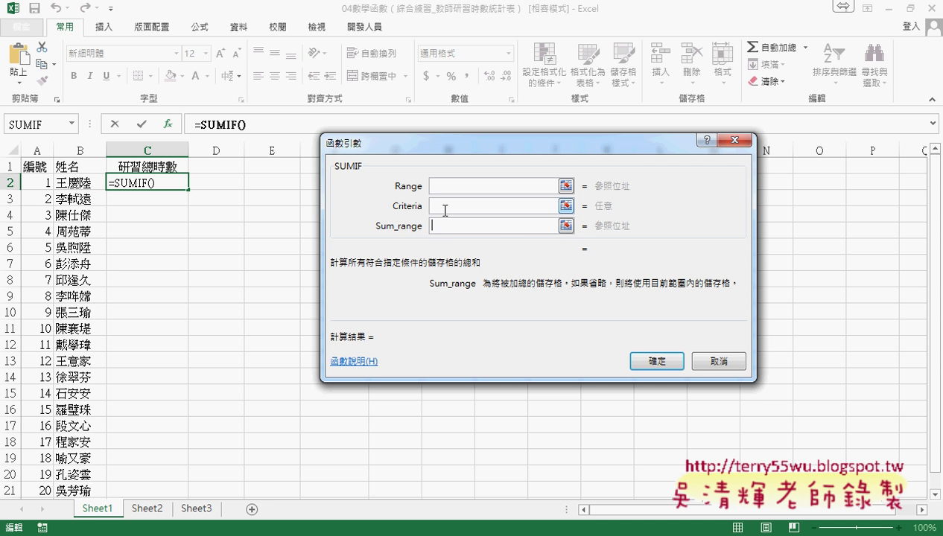
pyautogui.click(441, 209)
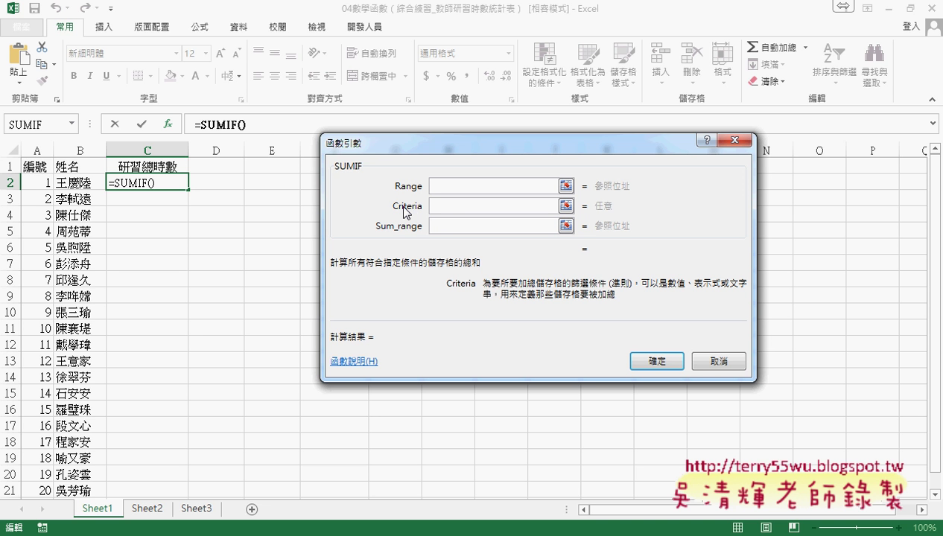
pyautogui.click(435, 187)
pyautogui.click(436, 206)
pyautogui.click(439, 227)
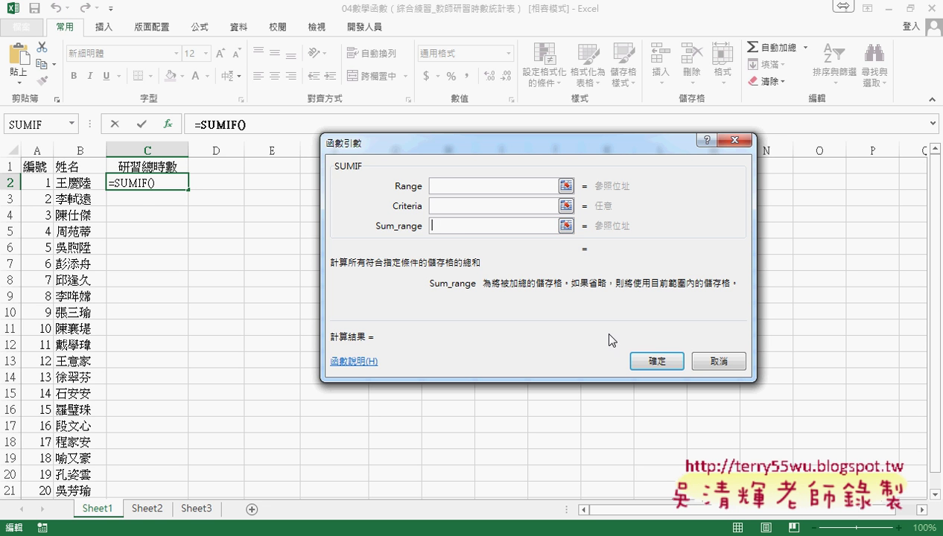
pyautogui.click(704, 363)
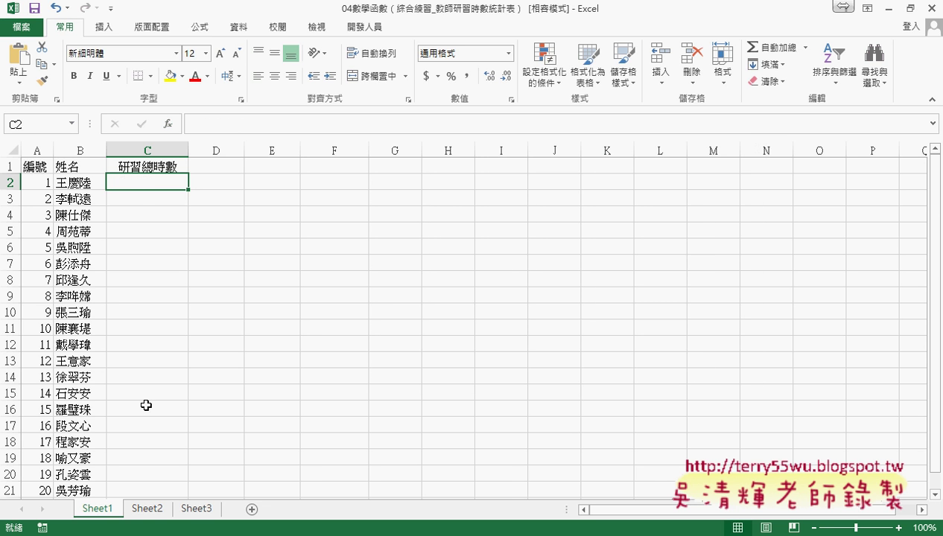
# Step: Review Sheet3's numbers A3:A14 and hours C3:C14, then switch to the 04數學函數 workbook
pyautogui.click(148, 509)
pyautogui.click(190, 513)
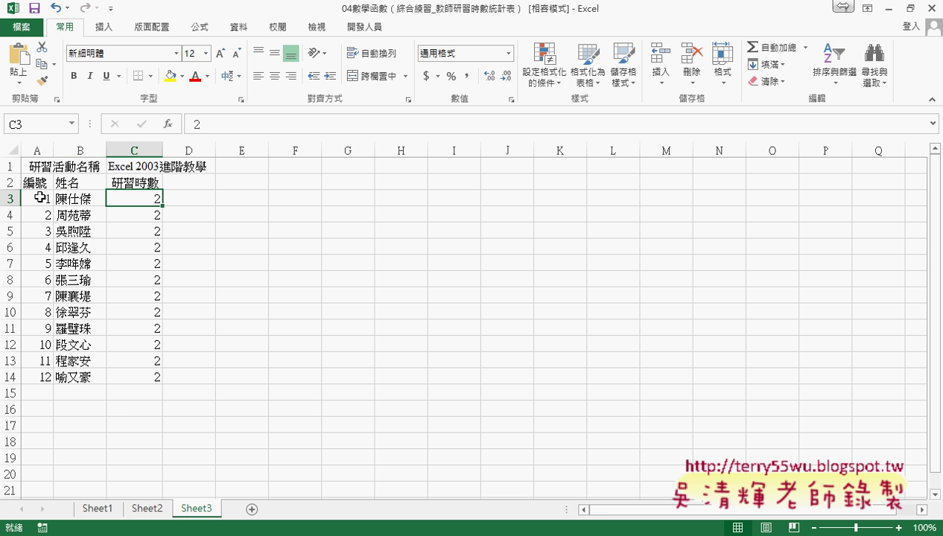
pyautogui.moveTo(41, 197); pyautogui.dragTo(50, 378)
pyautogui.moveTo(149, 198)
pyautogui.mouseDown()
pyautogui.moveTo(149, 386)
pyautogui.moveTo(148, 378)
pyautogui.mouseUp()
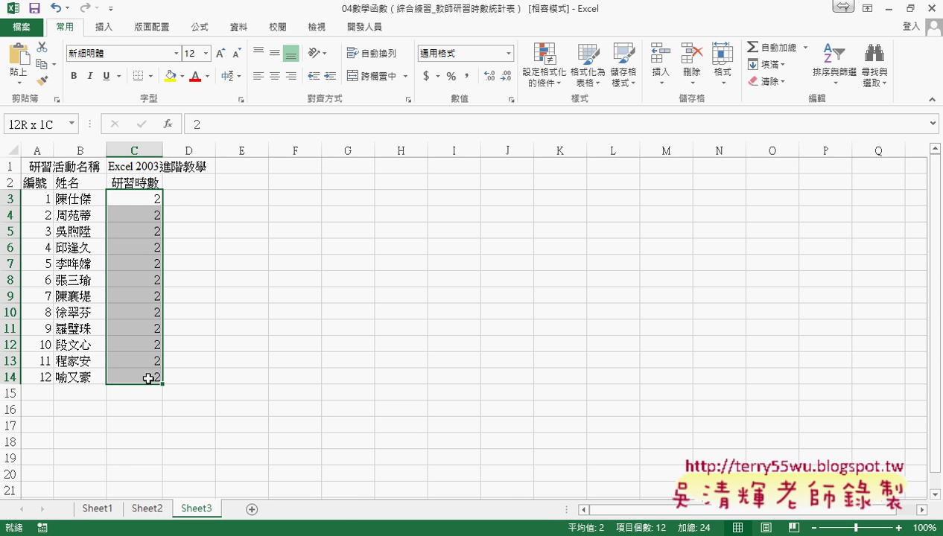
pyautogui.click(256, 535)
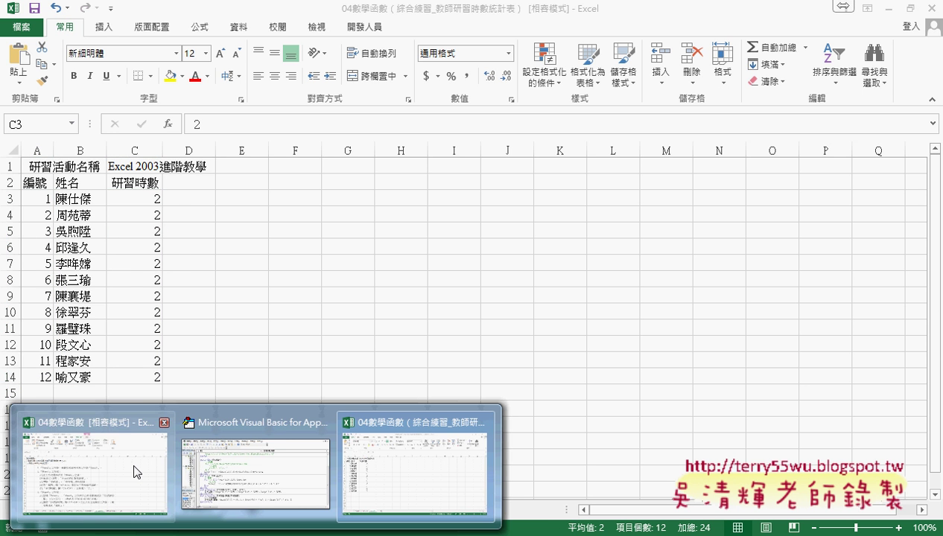
pyautogui.click(135, 469)
# Step: Open the SUMIF sheet and review departments B3:B7 and bonuses C3:C7 before C8
pyautogui.click(140, 508)
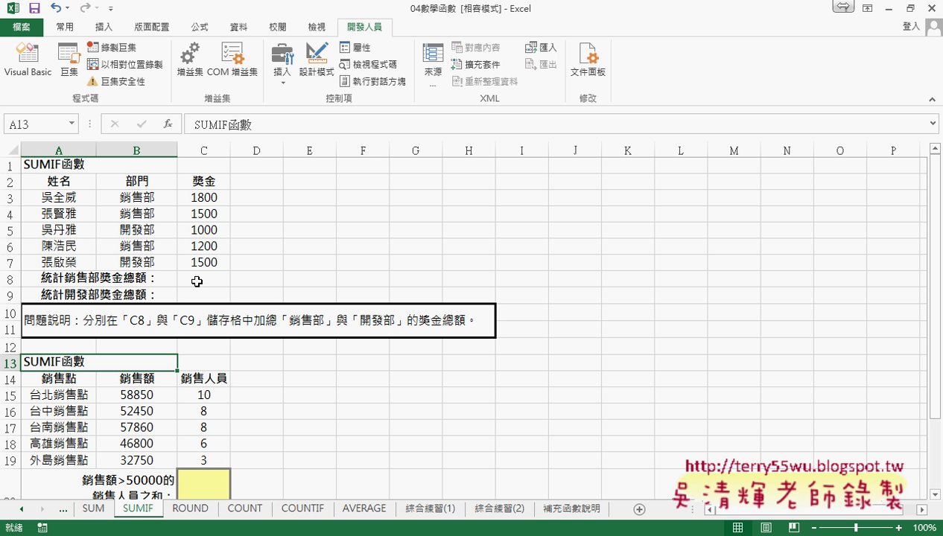
pyautogui.click(197, 281)
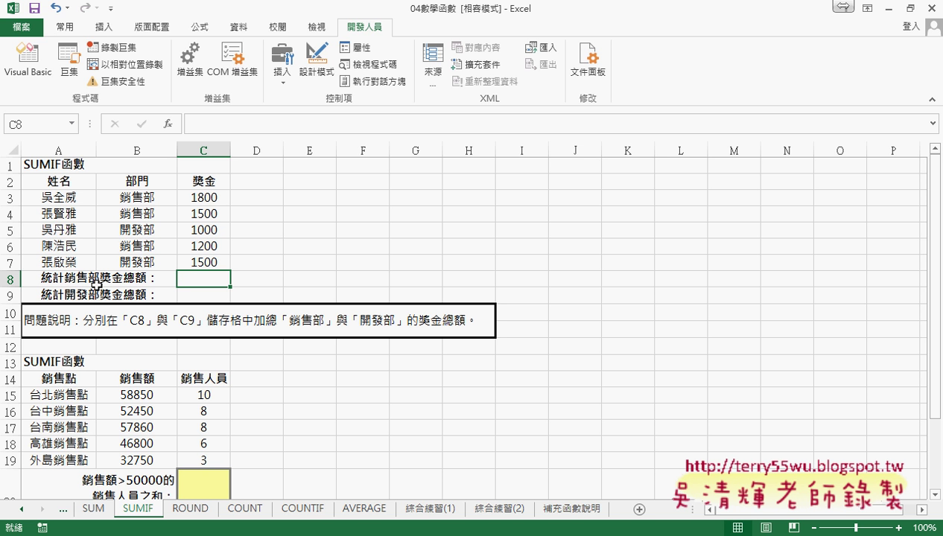
pyautogui.moveTo(205, 198); pyautogui.dragTo(215, 261)
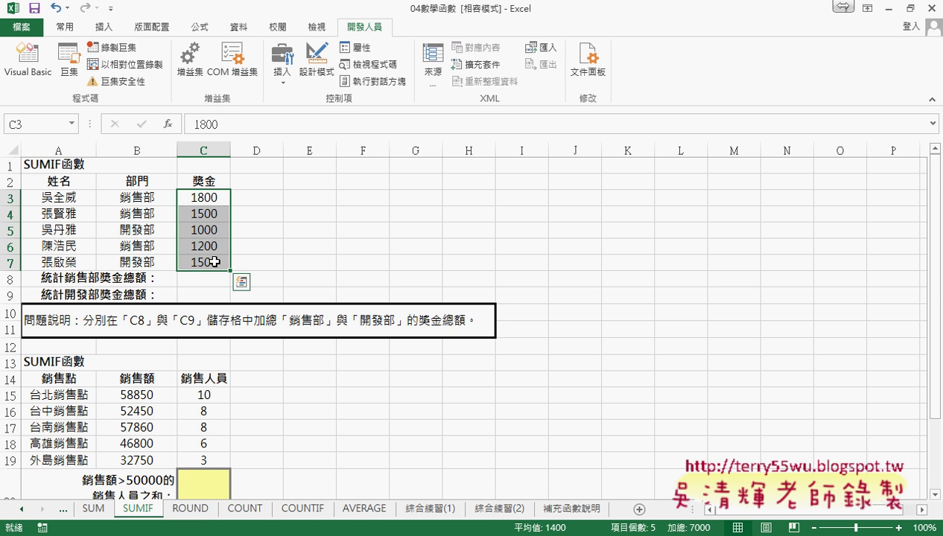
pyautogui.moveTo(140, 198); pyautogui.dragTo(149, 264)
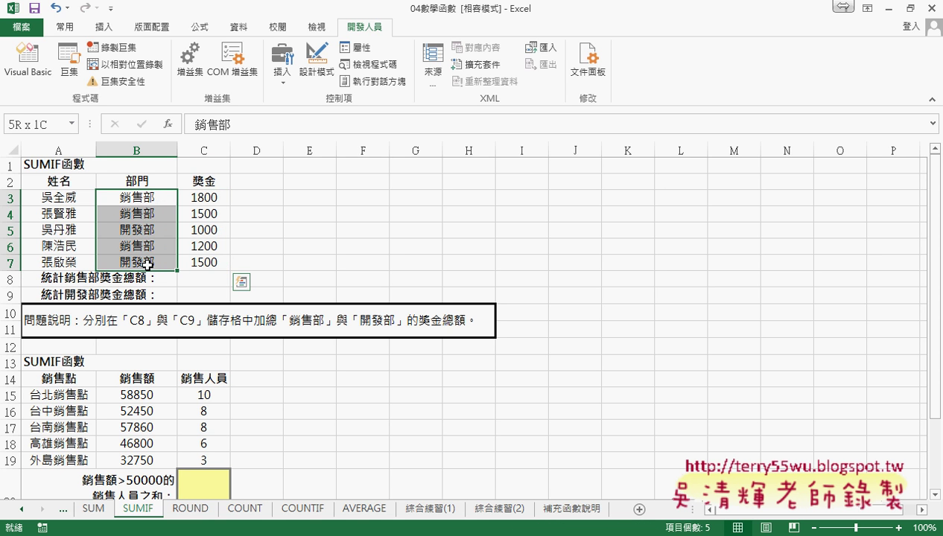
pyautogui.click(211, 278)
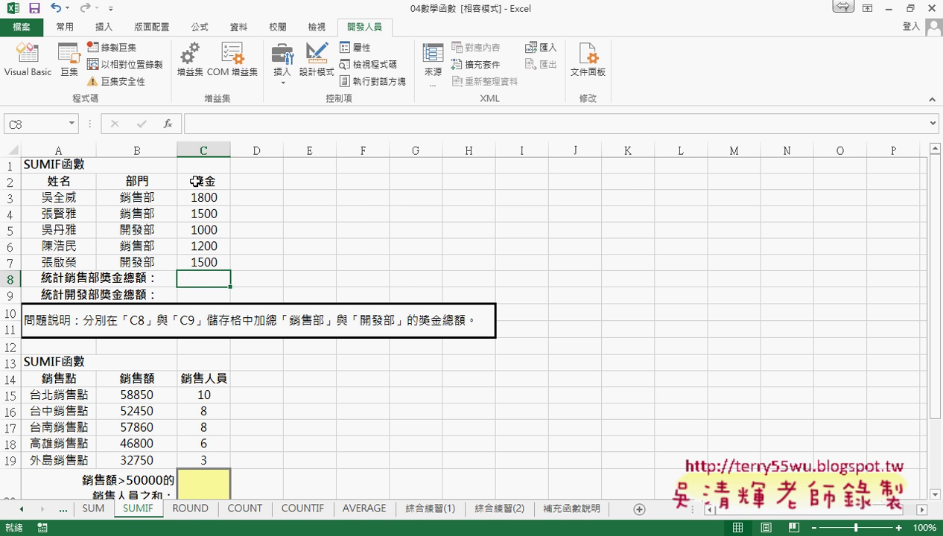
# Step: Insert =SUMIF(B3:B7,B3,C3:C7) into C8 to total the 銷售部 bonuses (4500)
pyautogui.click(169, 124)
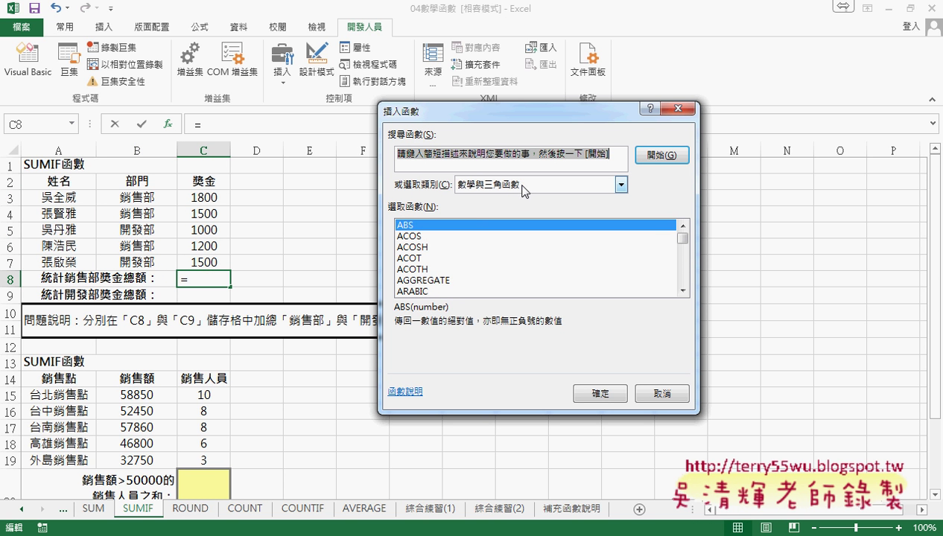
pyautogui.moveTo(688, 237); pyautogui.dragTo(682, 278)
pyautogui.doubleClick(548, 260)
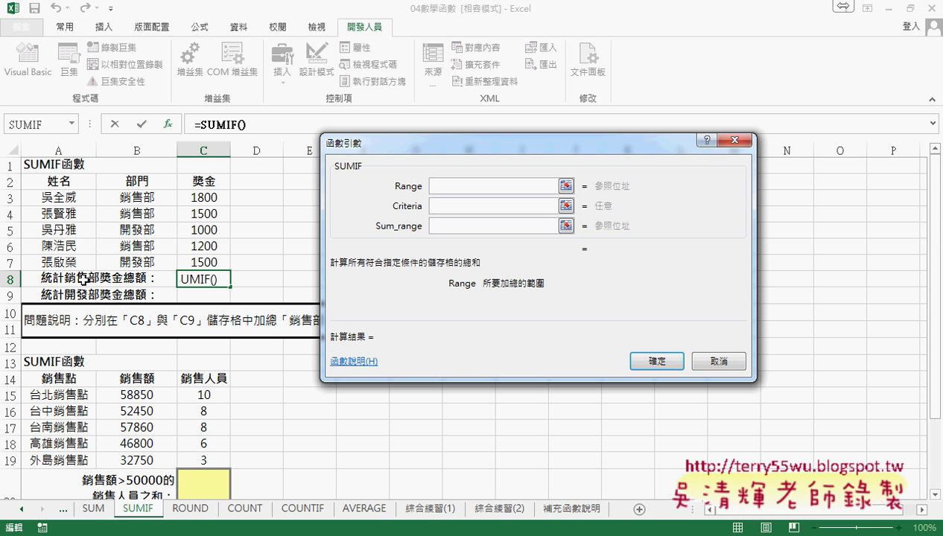
pyautogui.moveTo(145, 200); pyautogui.dragTo(148, 262)
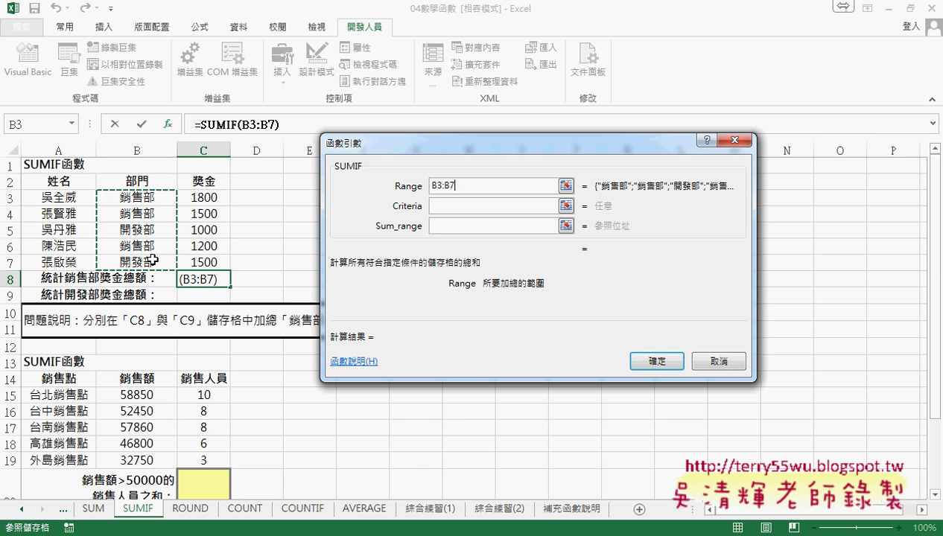
pyautogui.click(450, 208)
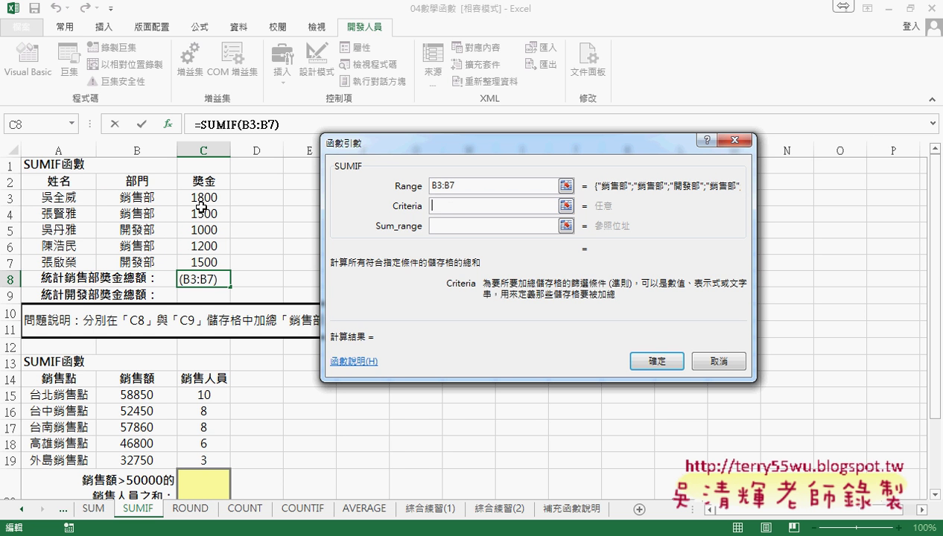
pyautogui.click(143, 198)
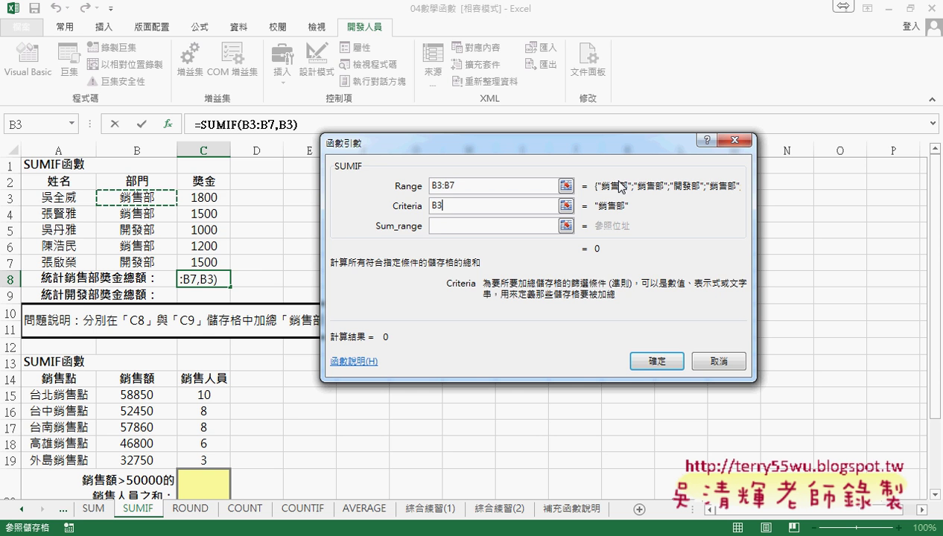
pyautogui.click(456, 225)
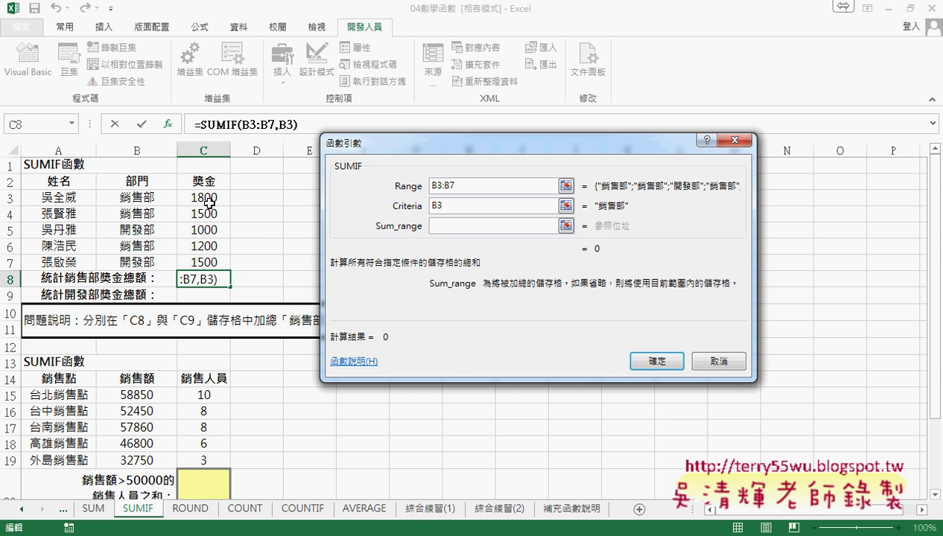
pyautogui.moveTo(209, 198); pyautogui.dragTo(207, 262)
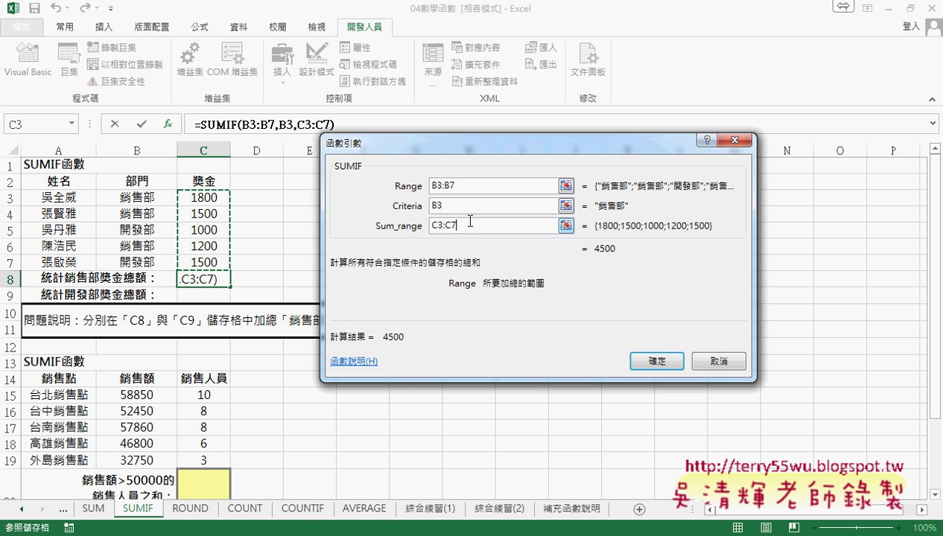
pyautogui.click(656, 360)
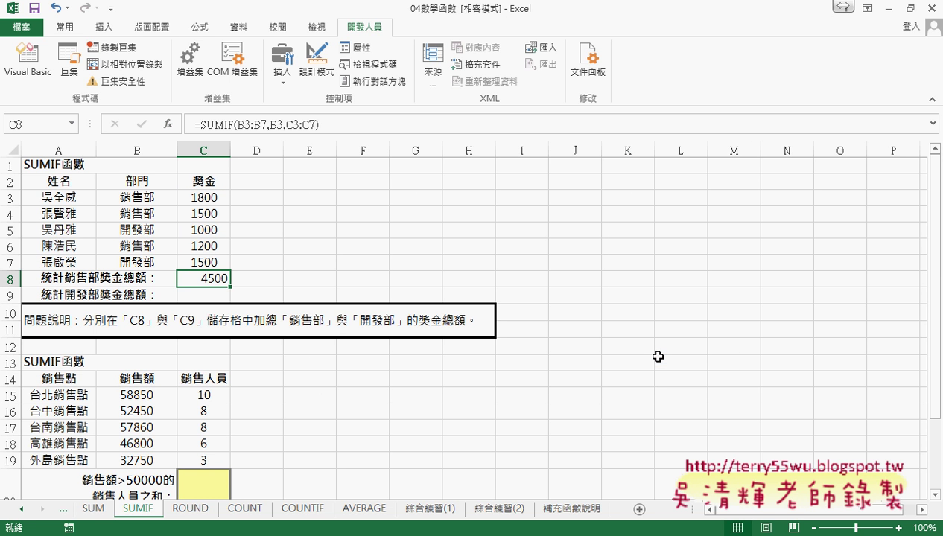
# Step: Copy the C8 formula into C9 and change its criterion to B5, giving 開發部's 2500
pyautogui.click(203, 293)
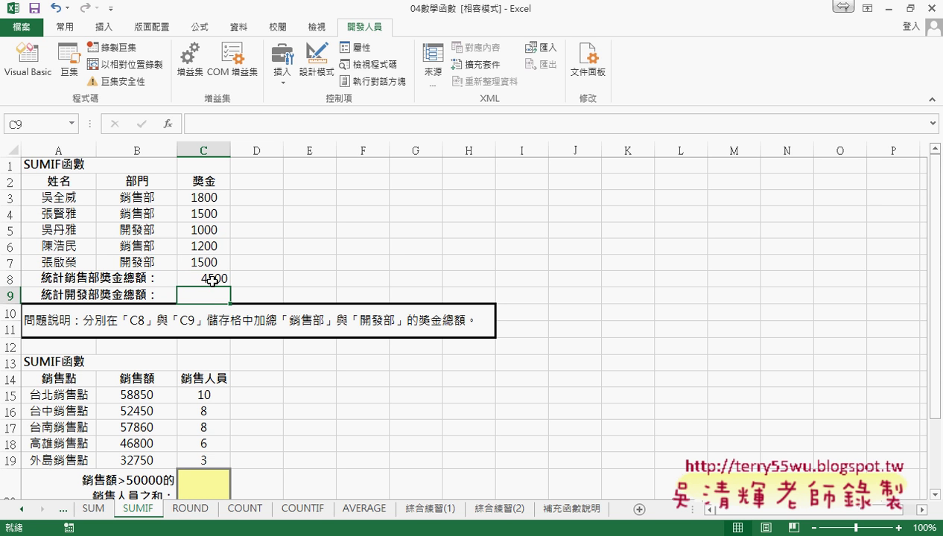
pyautogui.click(212, 280)
pyautogui.moveTo(320, 125); pyautogui.dragTo(196, 125)
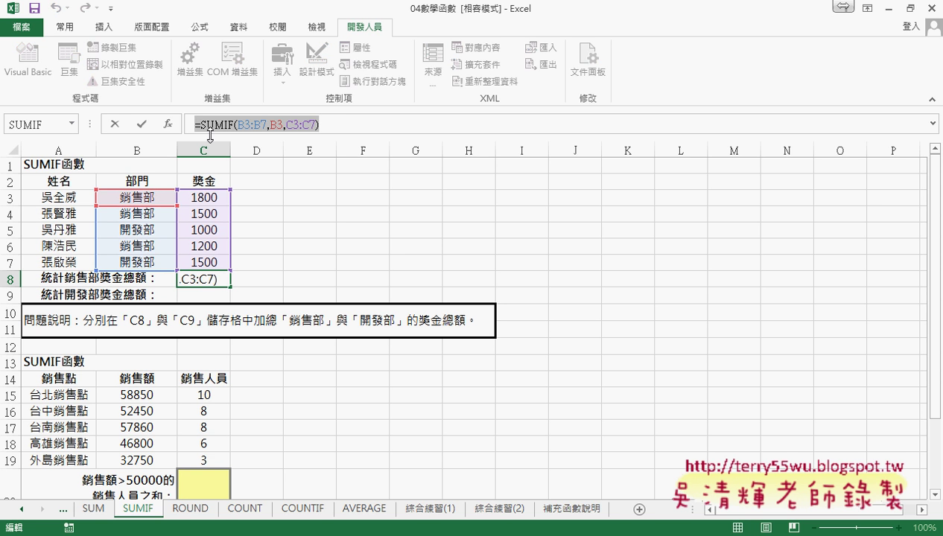
pyautogui.click(115, 125)
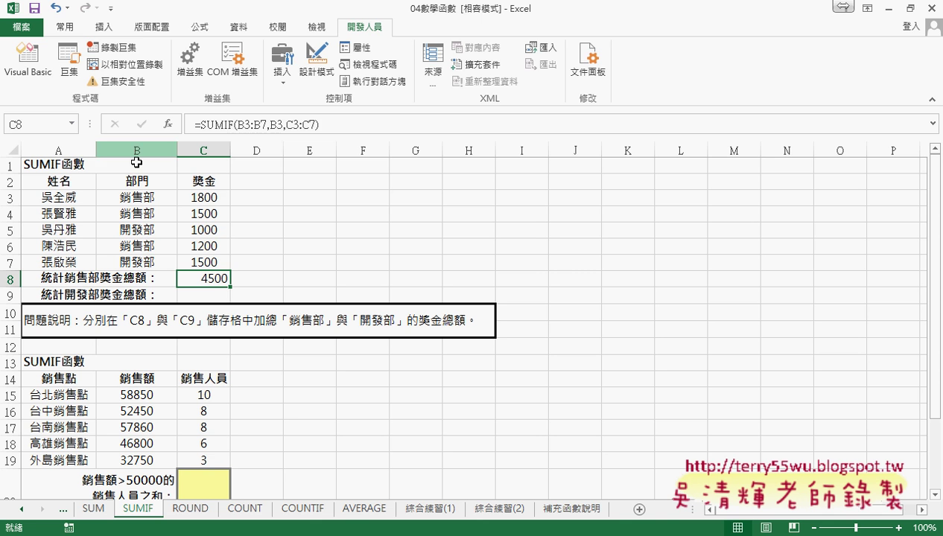
pyautogui.click(212, 294)
pyautogui.click(328, 125)
pyautogui.write('=SUMIF(B3:B7,B3,C3:C7)')
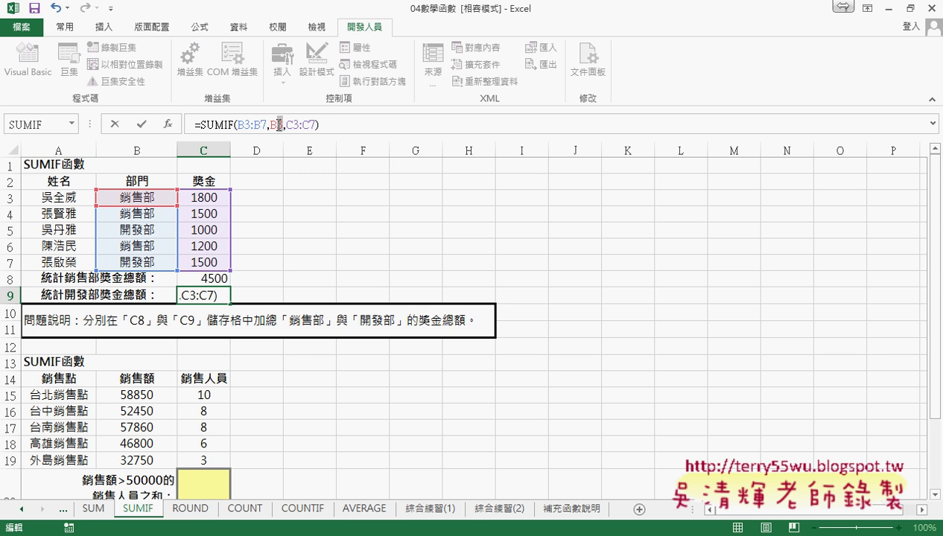
pyautogui.doubleClick(275, 125)
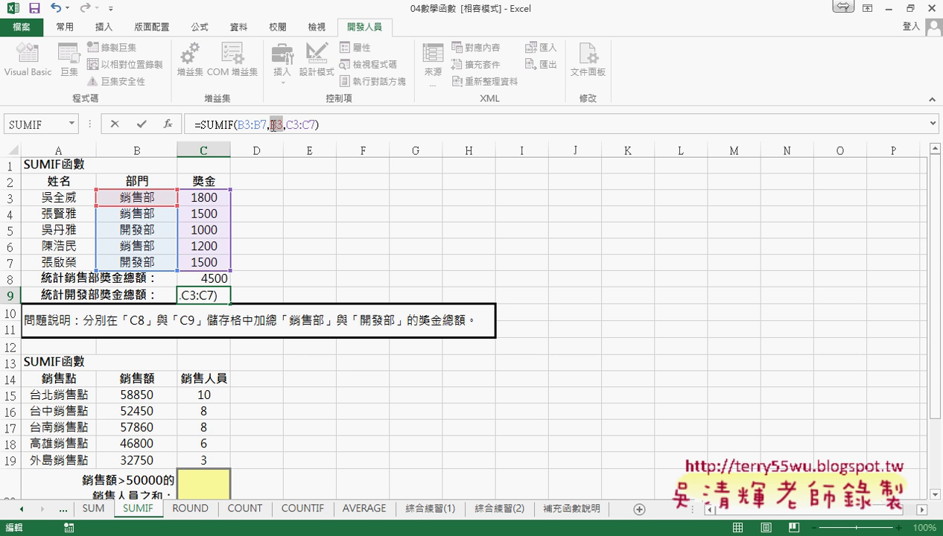
pyautogui.click(151, 233)
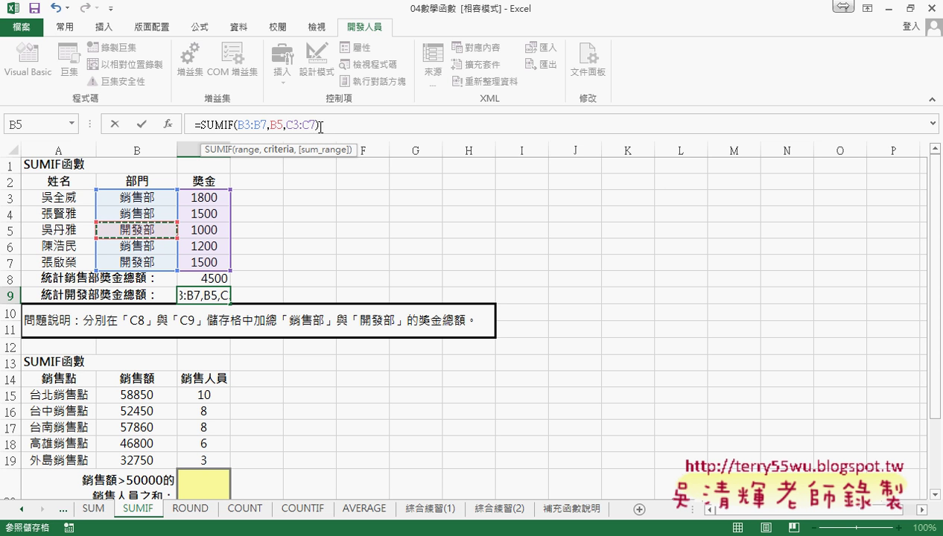
pyautogui.write(')')
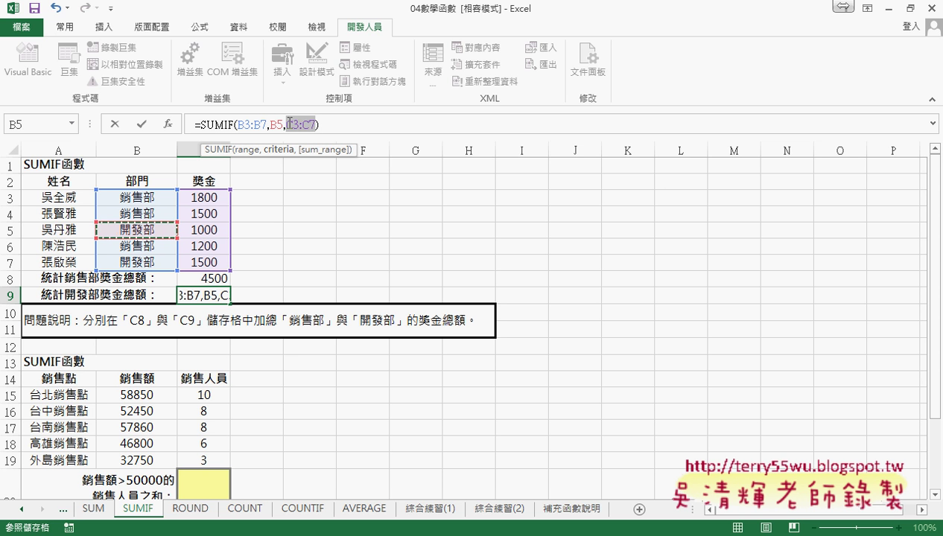
pyautogui.click(274, 124)
pyautogui.moveTo(273, 125); pyautogui.dragTo(283, 124)
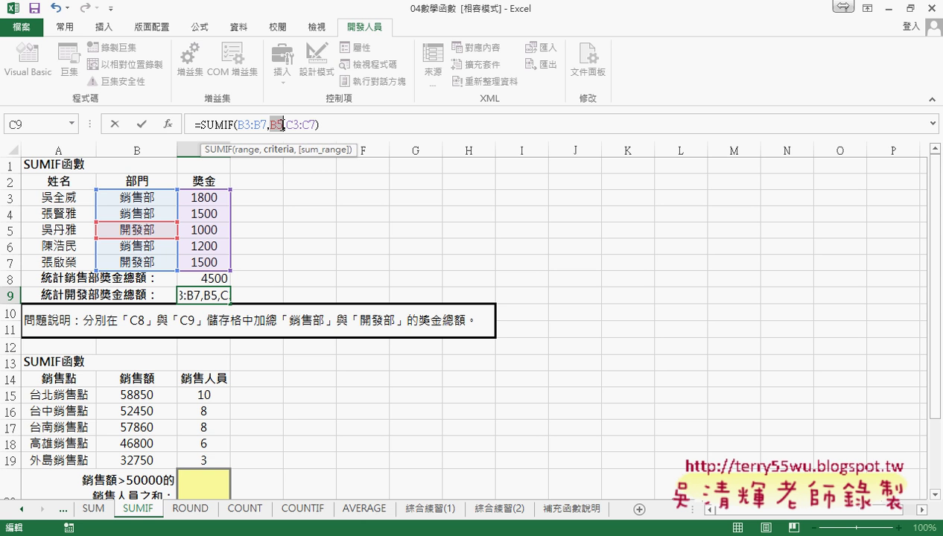
pyautogui.click(142, 124)
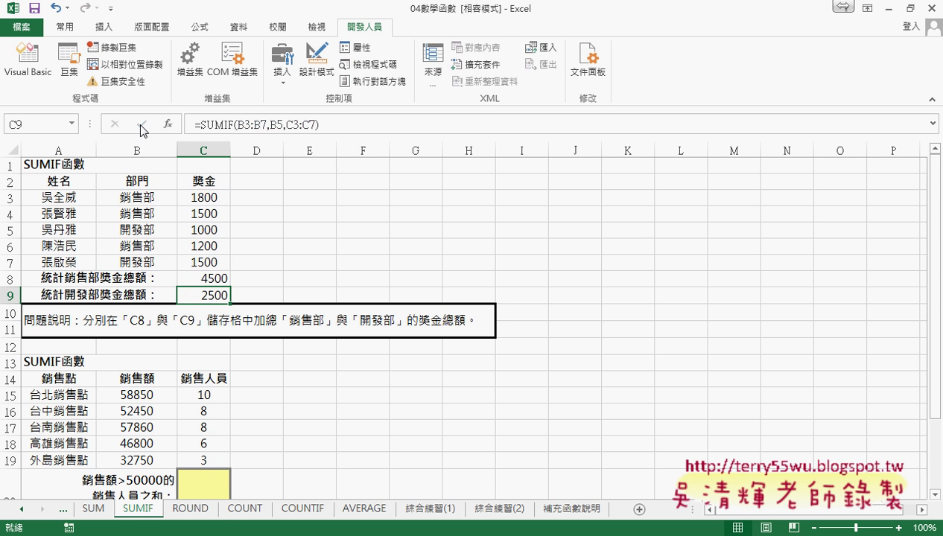
# Step: Check the department names, bonuses and both totals, then select C20
pyautogui.click(149, 230)
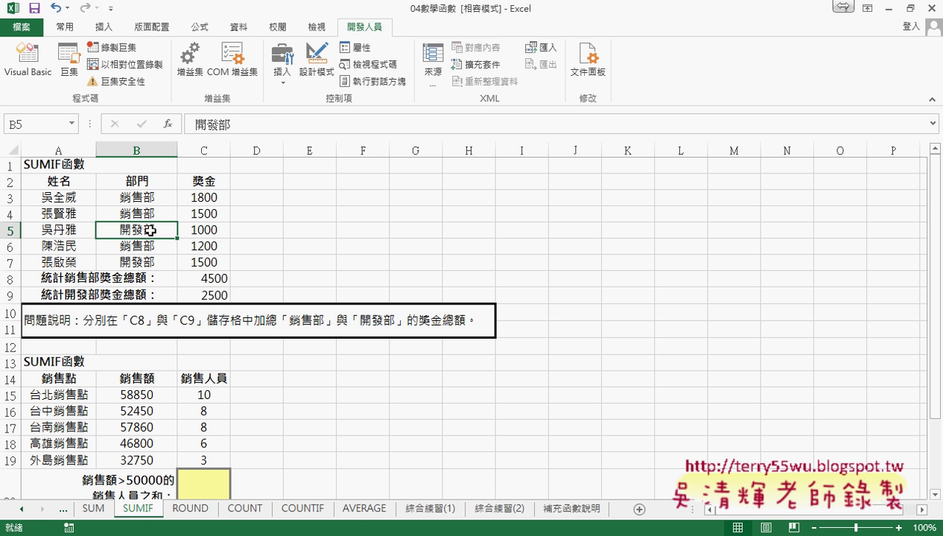
pyautogui.click(144, 258)
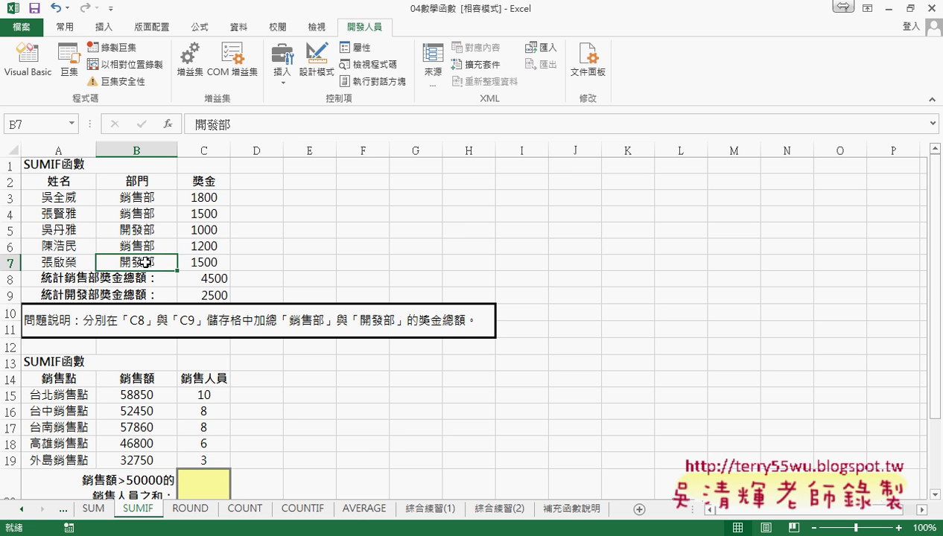
pyautogui.click(204, 231)
pyautogui.click(204, 262)
pyautogui.click(204, 278)
pyautogui.click(204, 295)
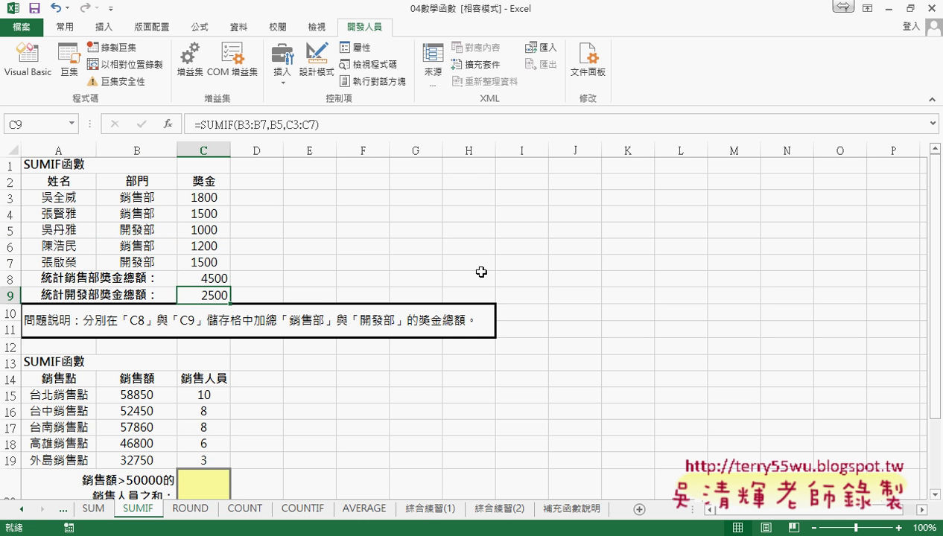
pyautogui.scroll(-2, 481, 272)
pyautogui.click(224, 389)
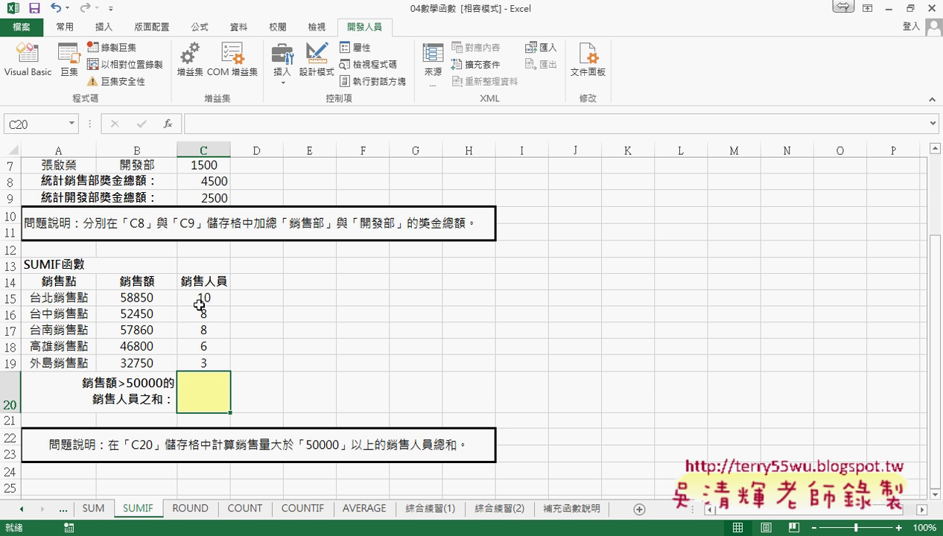
# Step: Insert =SUMIF(B15:B19,">50000",C15:C19) in C20, giving a staff total of 26
pyautogui.click(170, 124)
pyautogui.click(620, 185)
pyautogui.click(534, 200)
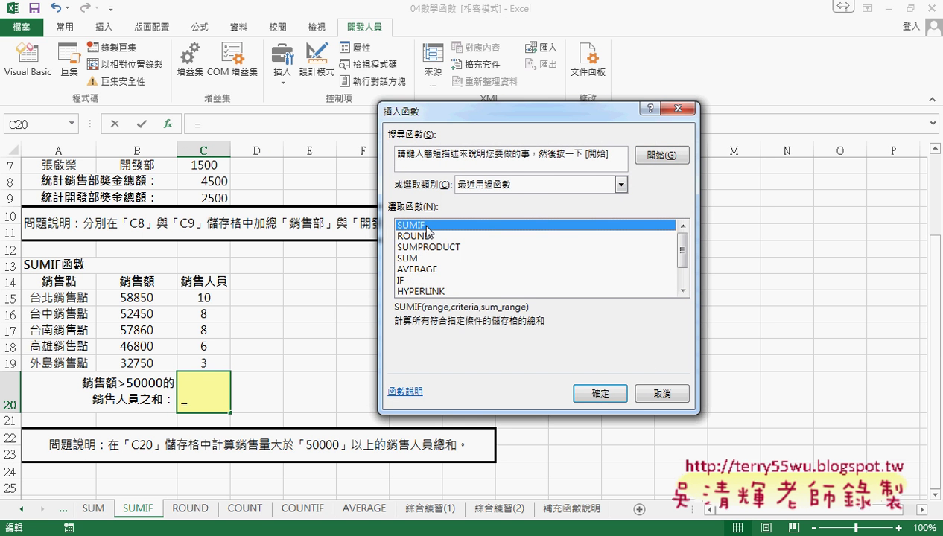
pyautogui.doubleClick(428, 231)
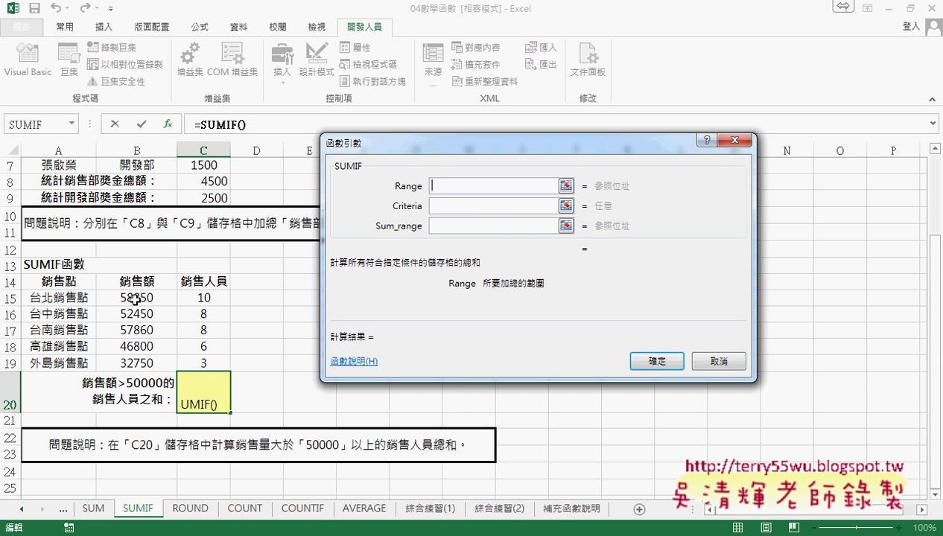
pyautogui.moveTo(131, 297); pyautogui.dragTo(134, 362)
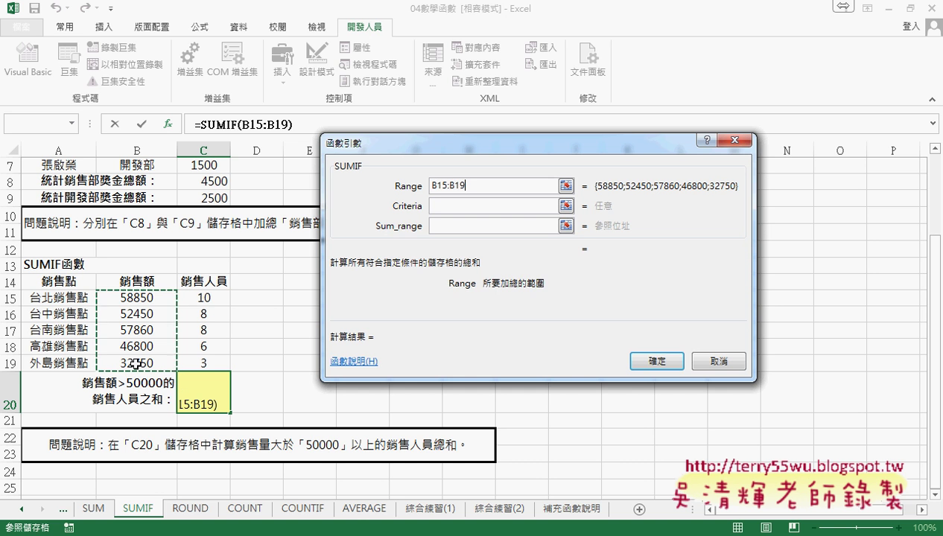
pyautogui.click(458, 205)
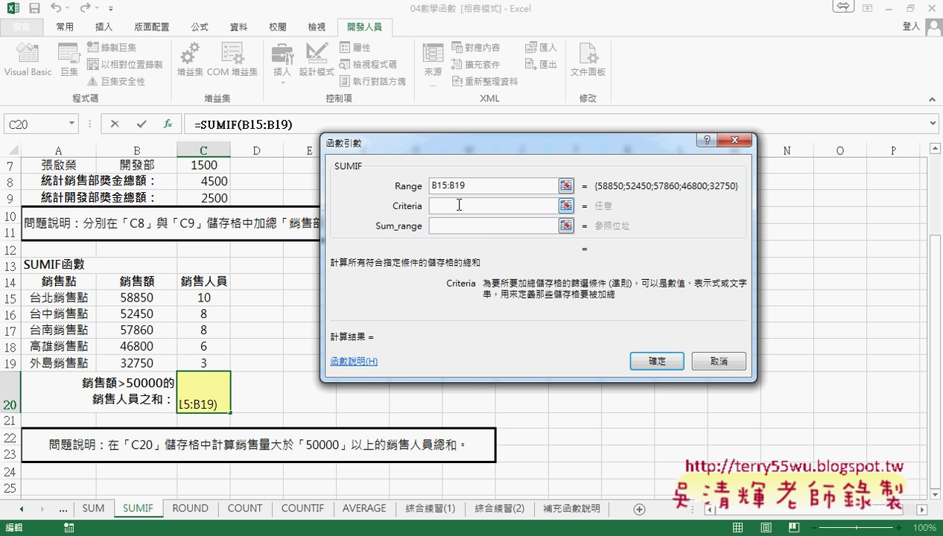
pyautogui.write('>')
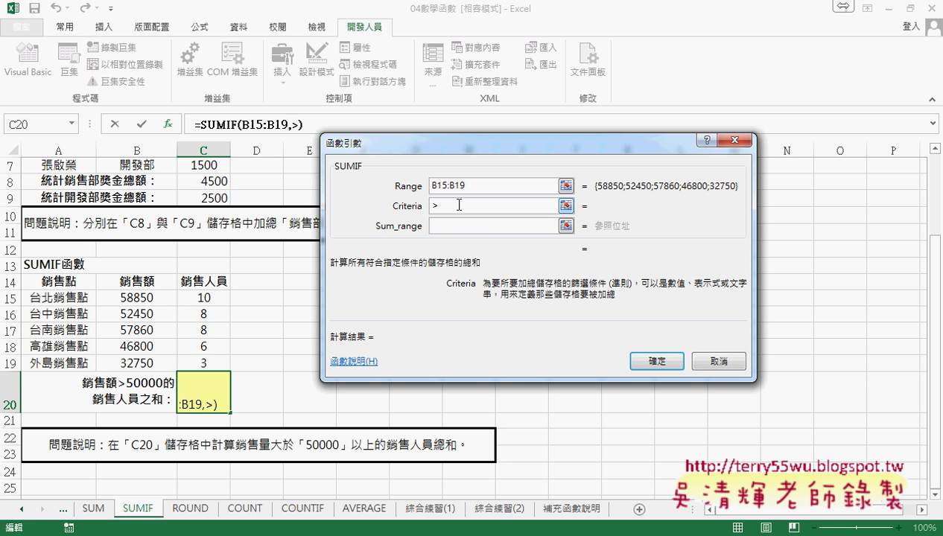
pyautogui.write('50000')
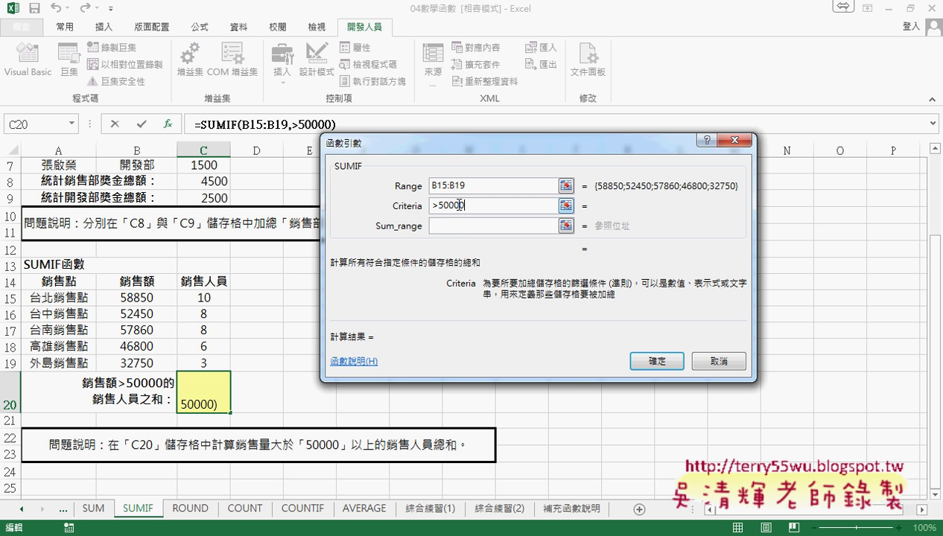
pyautogui.click(456, 226)
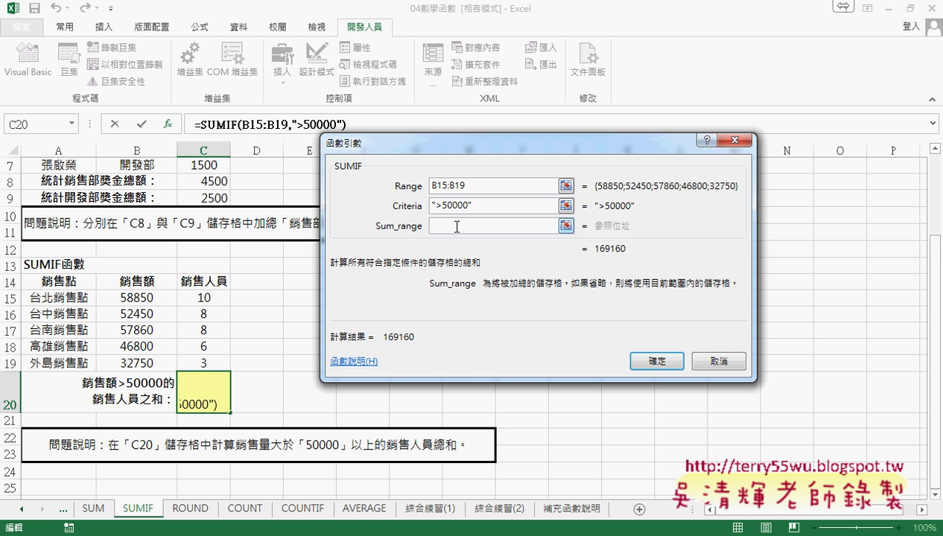
pyautogui.moveTo(208, 298); pyautogui.dragTo(214, 361)
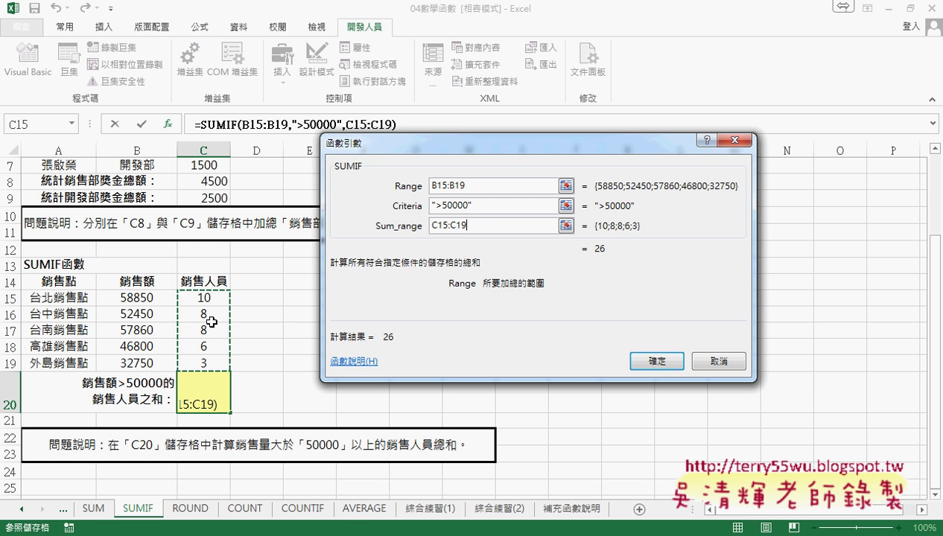
pyautogui.click(658, 362)
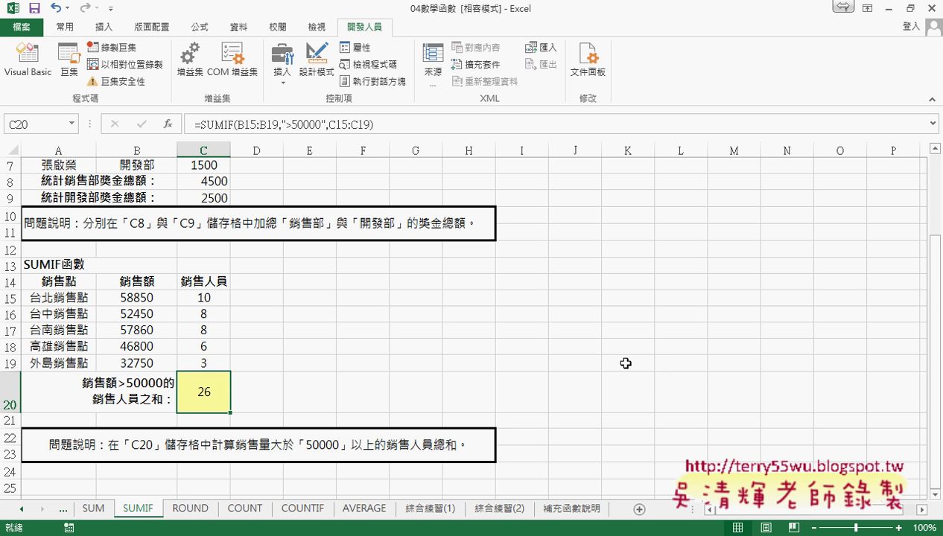
# Step: Verify the 26 against staff counts in C15:C17, then go to the 綜合練習(2) sheet
pyautogui.moveTo(139, 346); pyautogui.dragTo(139, 363)
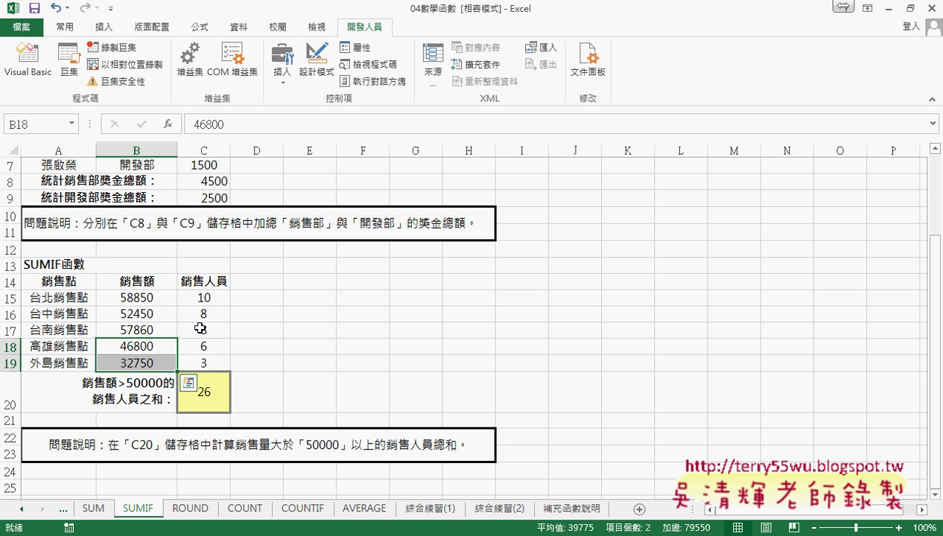
pyautogui.moveTo(204, 330); pyautogui.dragTo(209, 299)
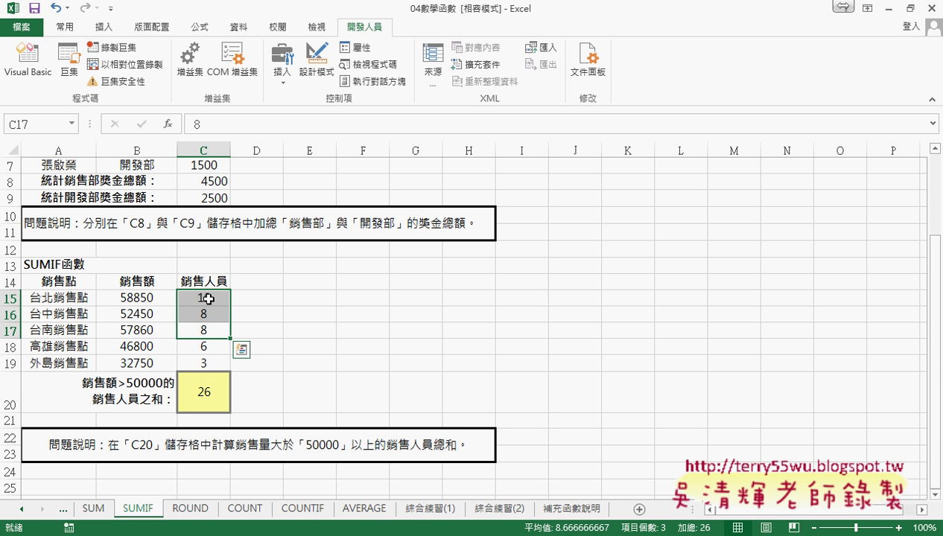
pyautogui.click(495, 510)
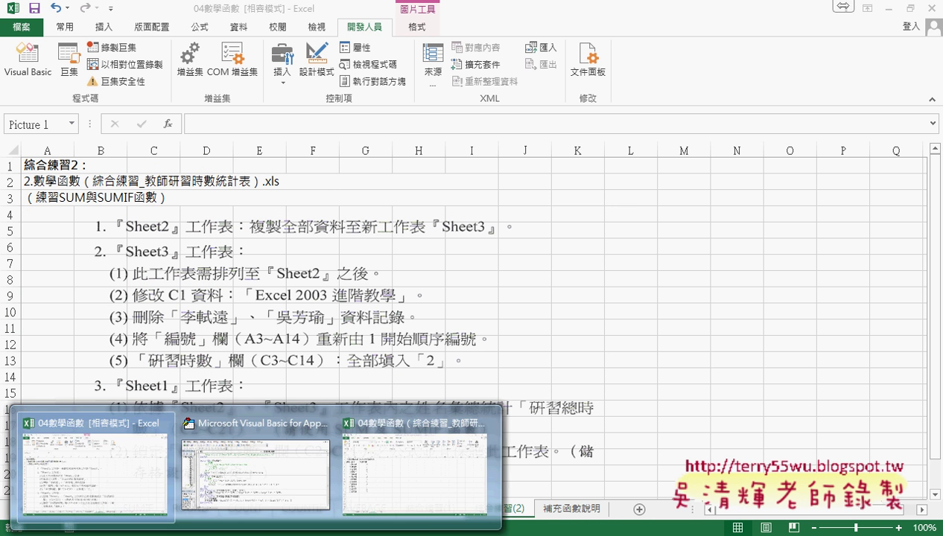
# Step: Bring the 綜合練習_教師研習時數統計表 workbook back to the front from the Excel taskbar thumbnail
pyautogui.moveTo(363, 507)
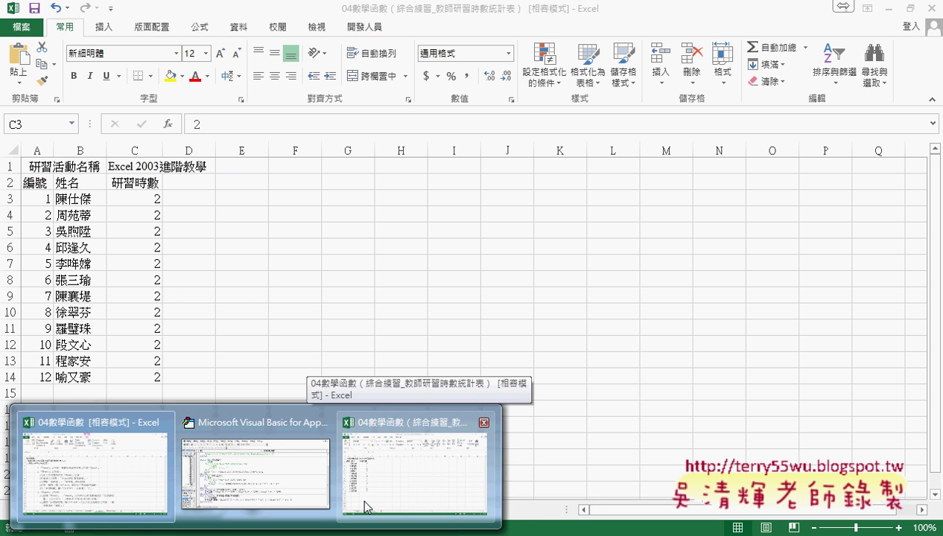